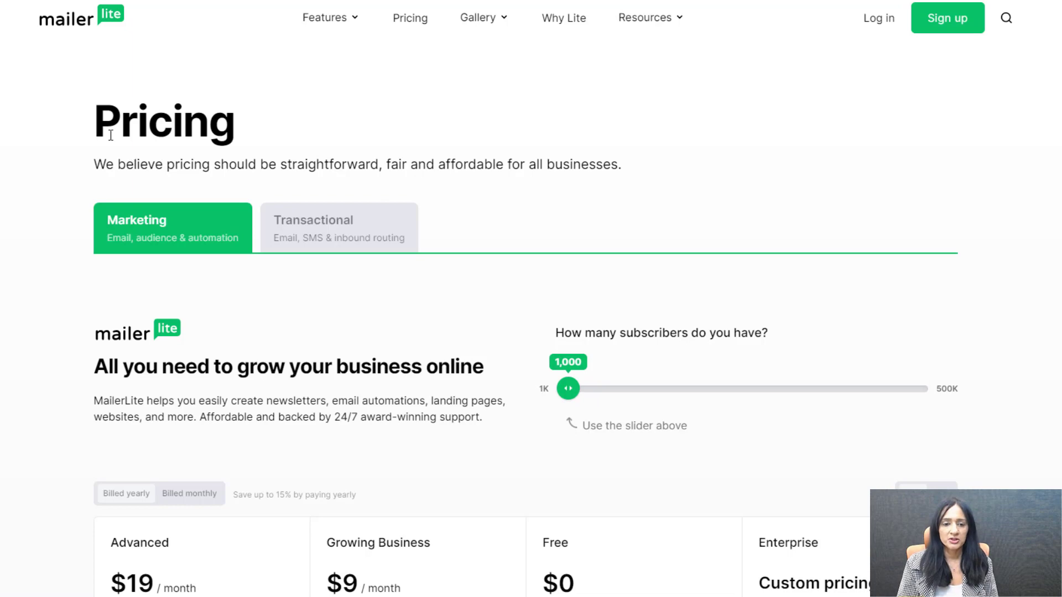
Review the MailerLite pricing plans and the features listed for each plan
scroll(698, 340, "down", 2)
scroll(681, 354, "down", 2)
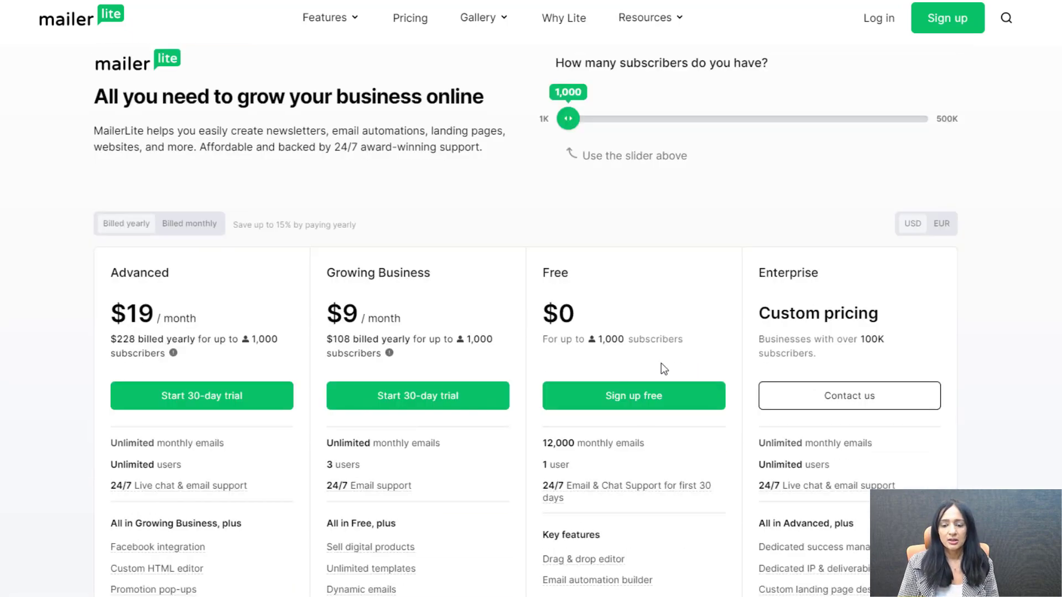
scroll(651, 361, "down", 1)
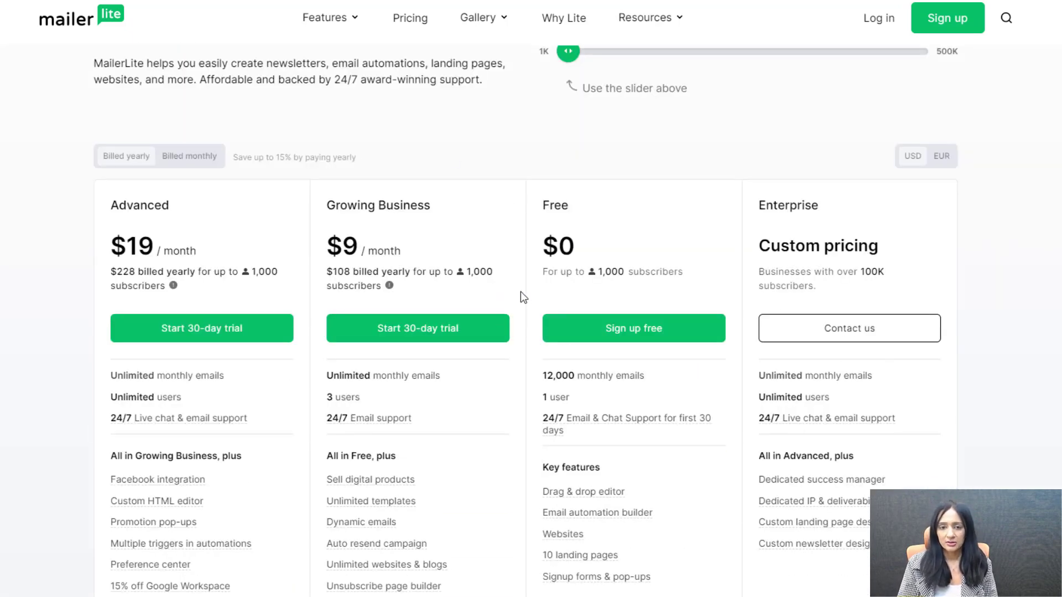
scroll(614, 359, "down", 2)
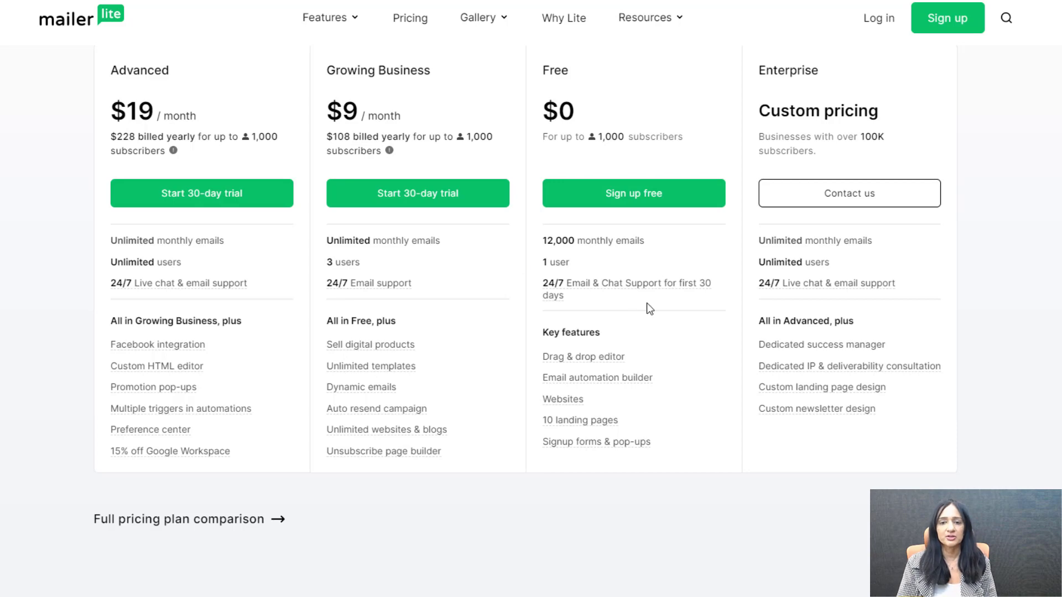
scroll(294, 305, "up", 8)
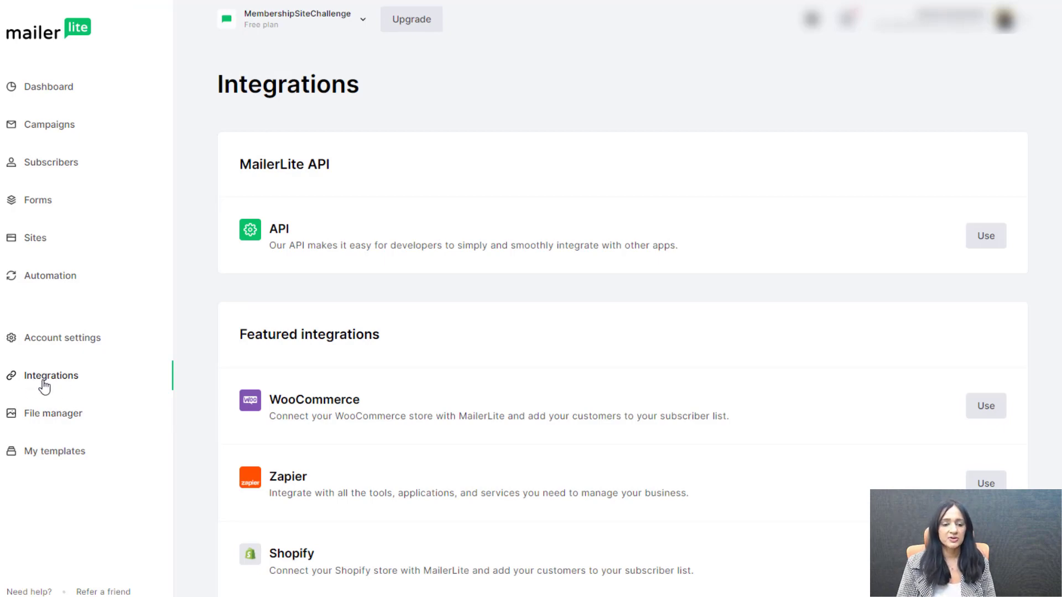
Create a new API token from the MailerLite account's API integration, accepting the terms of use, and copy the token
left_click(122, 367)
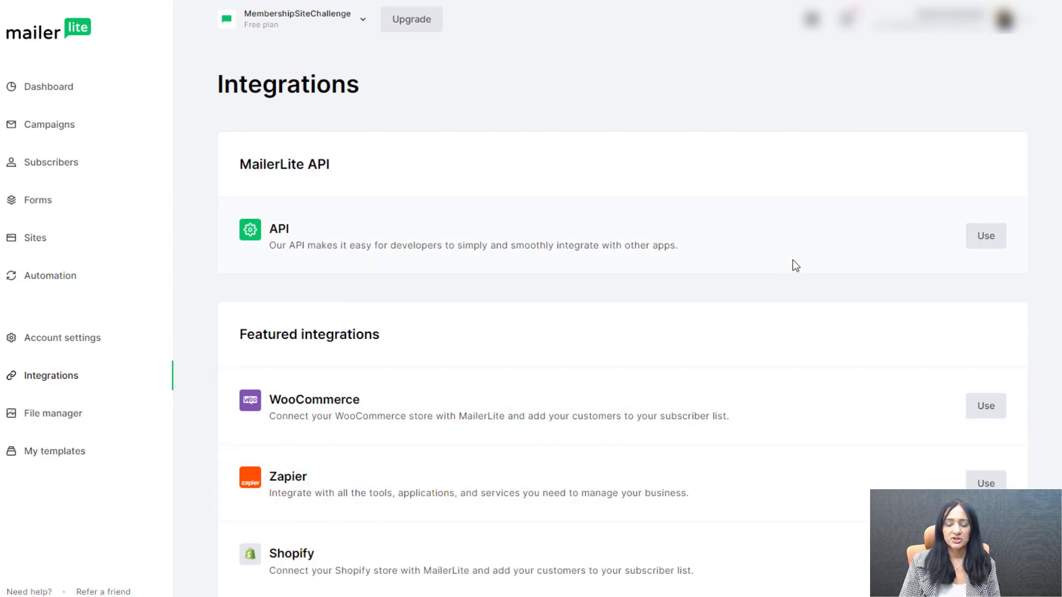
left_click(979, 243)
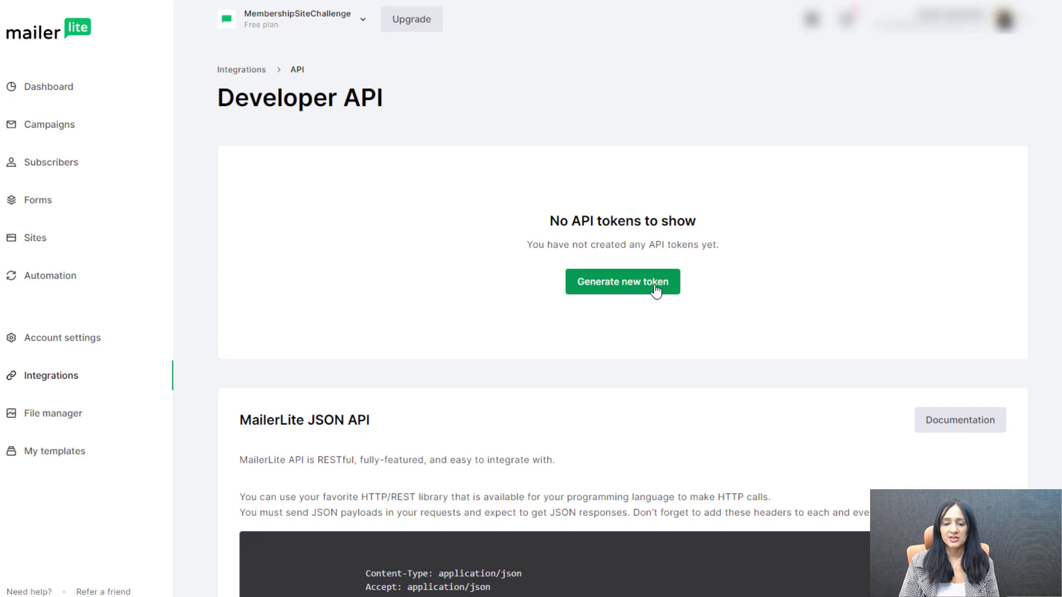
left_click(651, 293)
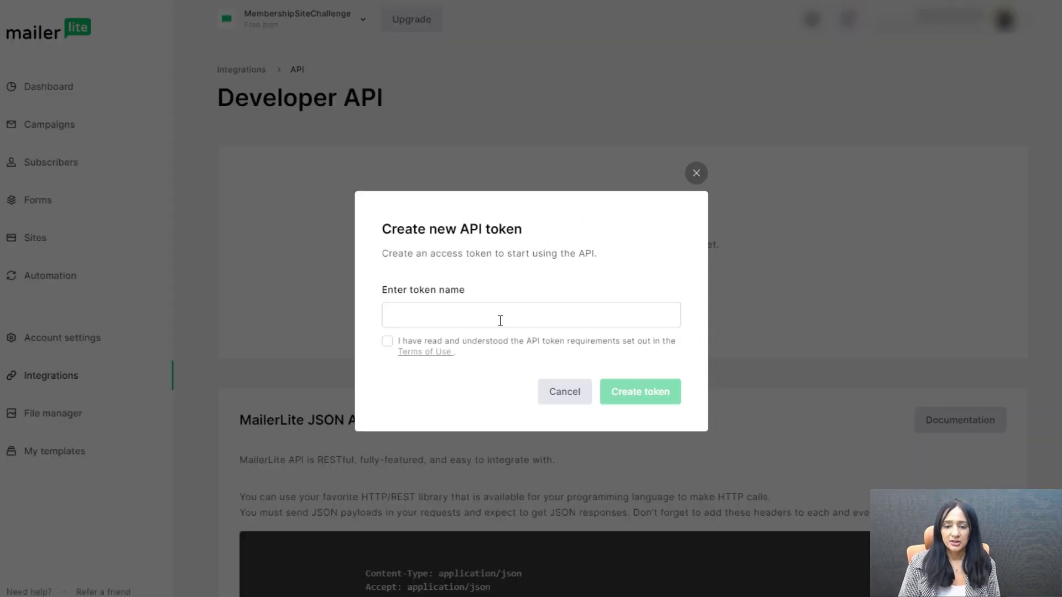
left_click(389, 343)
left_click(640, 391)
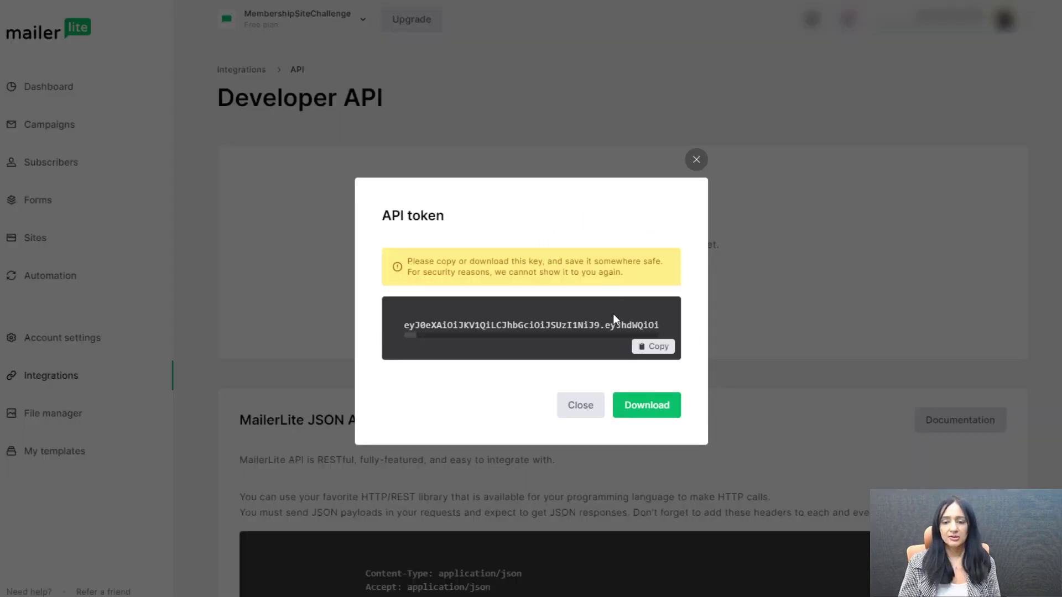
left_click(657, 347)
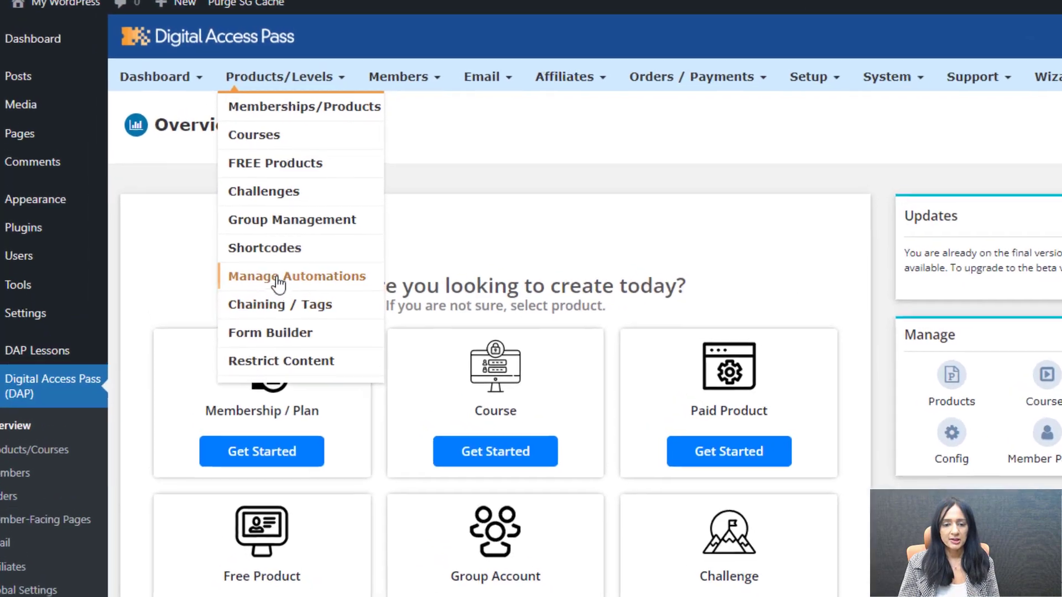
Switch to Digital Access Pass and save a new external system connection to MailerLite, pasting the API key
left_click(282, 298)
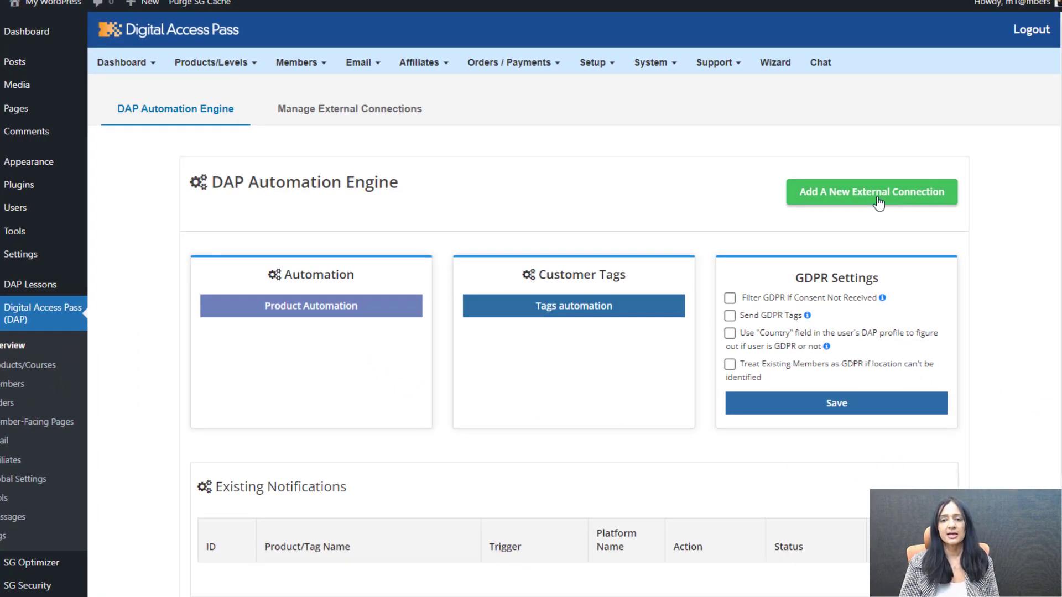
left_click(879, 202)
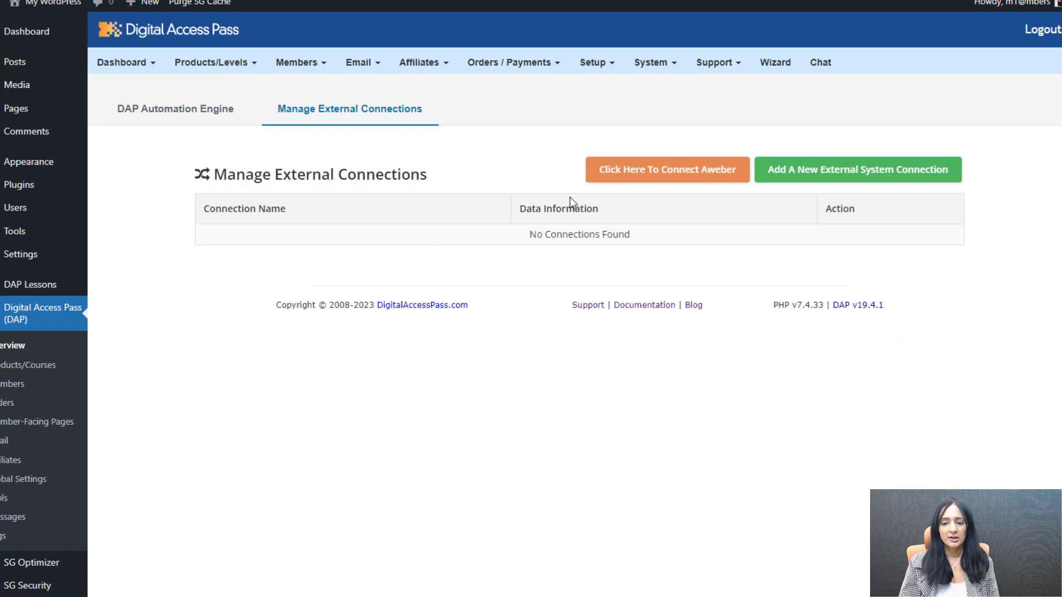
left_click(804, 172)
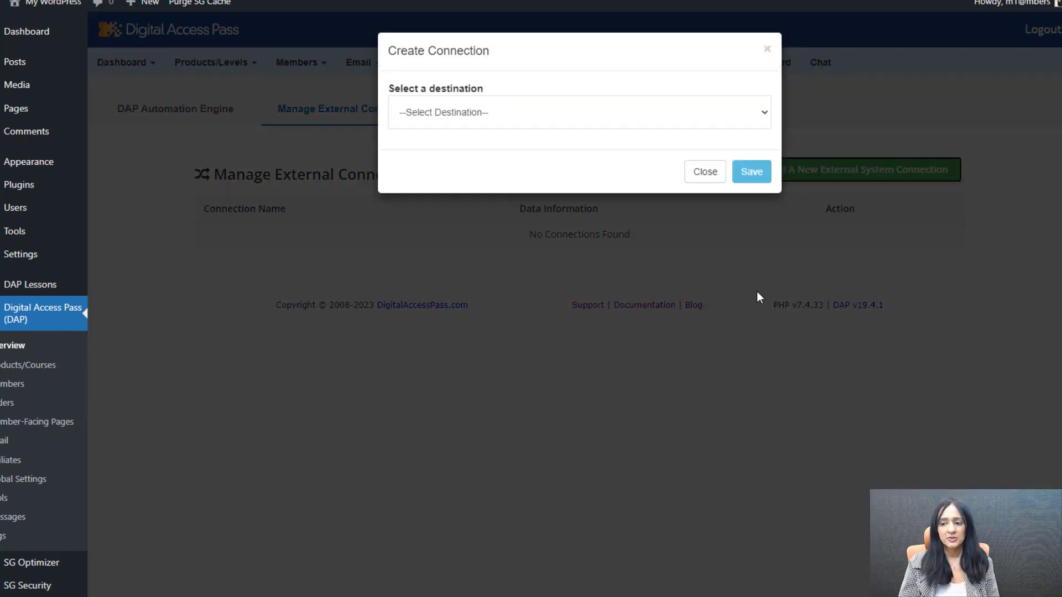
left_click(456, 106)
left_click(432, 190)
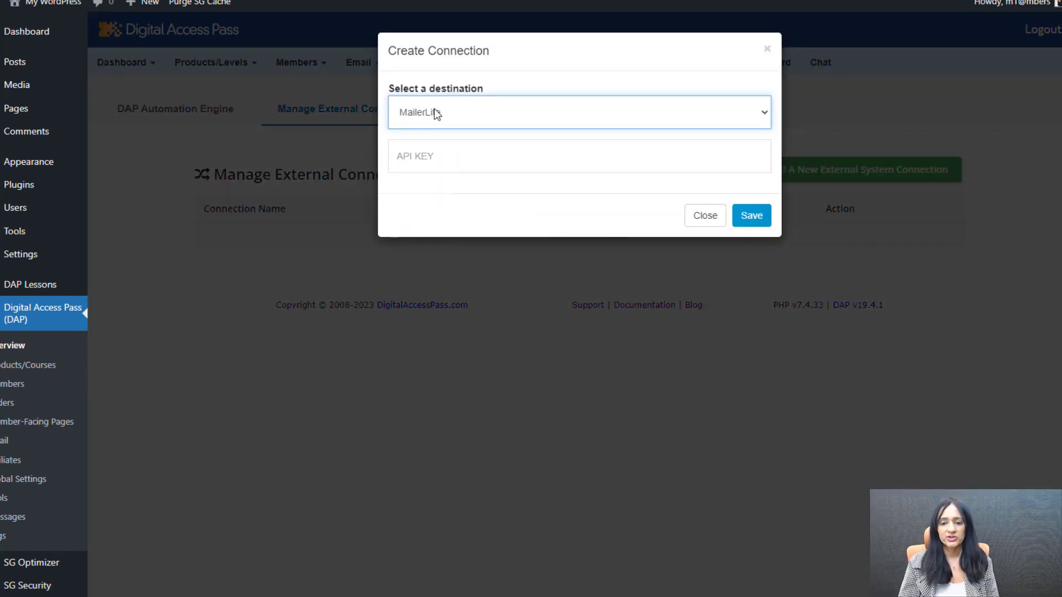
left_click(410, 162)
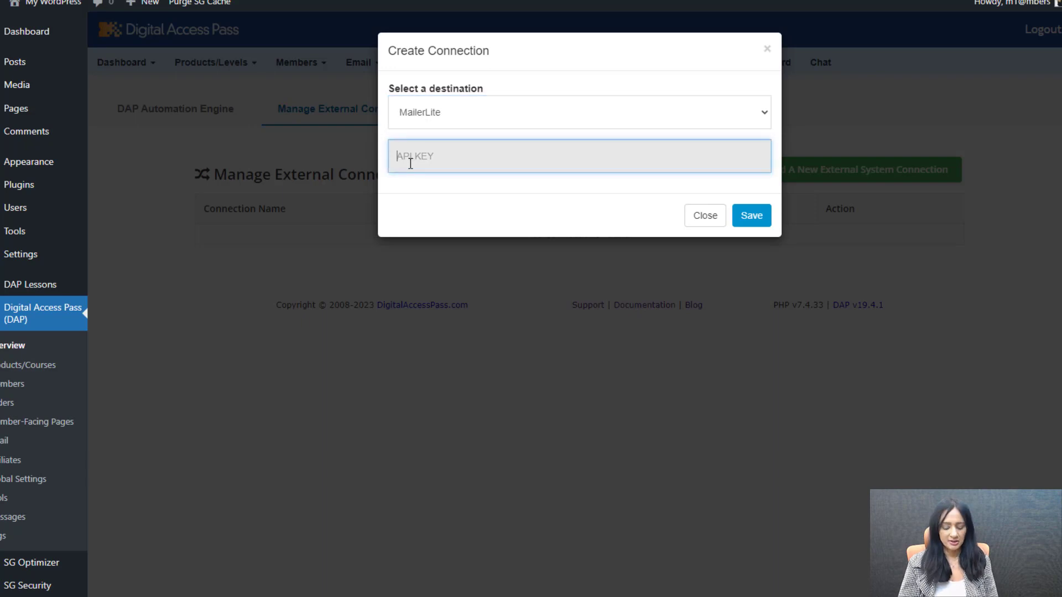
key("ctrl+v")
left_click(751, 215)
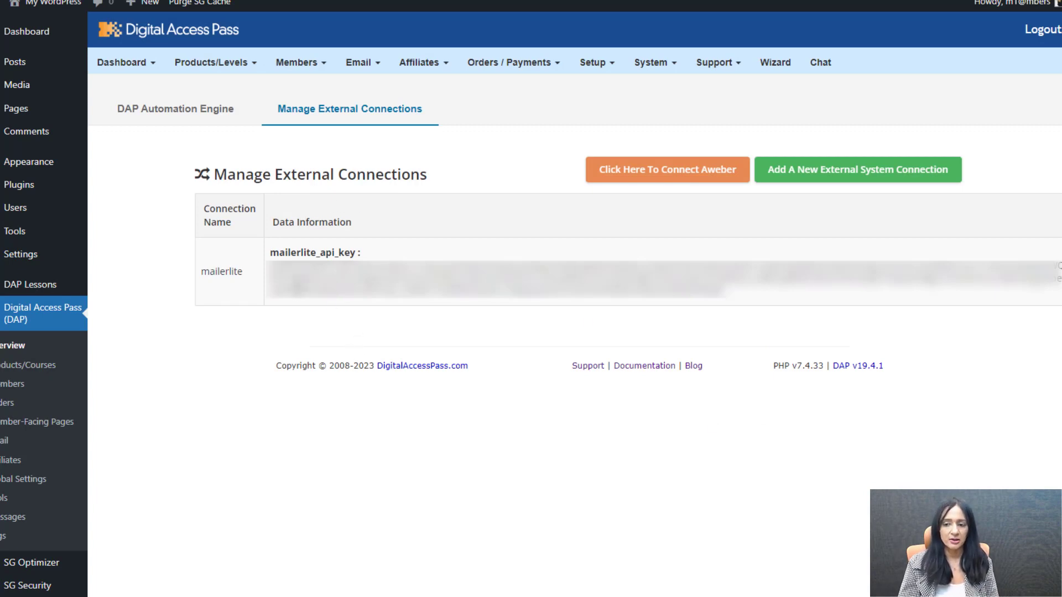
Start a product automation for Example Subscription Product in the DAP Automation Engine
left_click(213, 67)
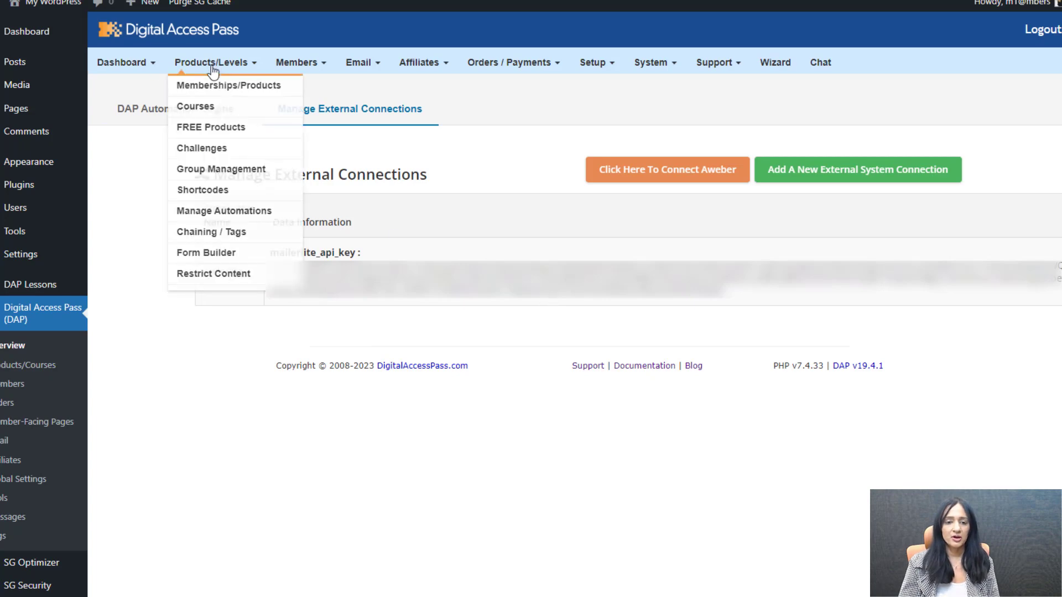
left_click(232, 211)
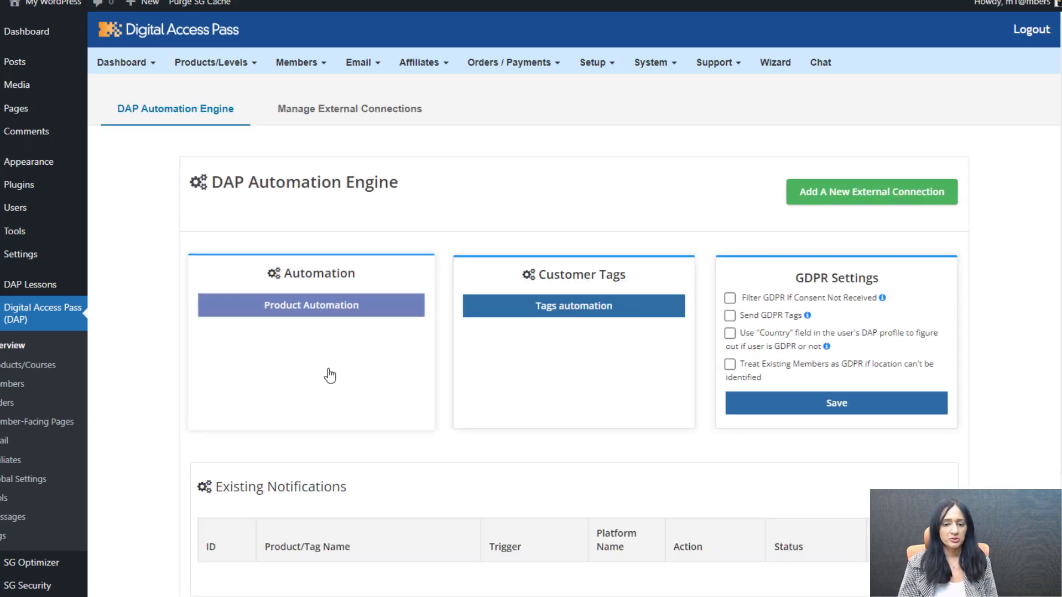
left_click(205, 65)
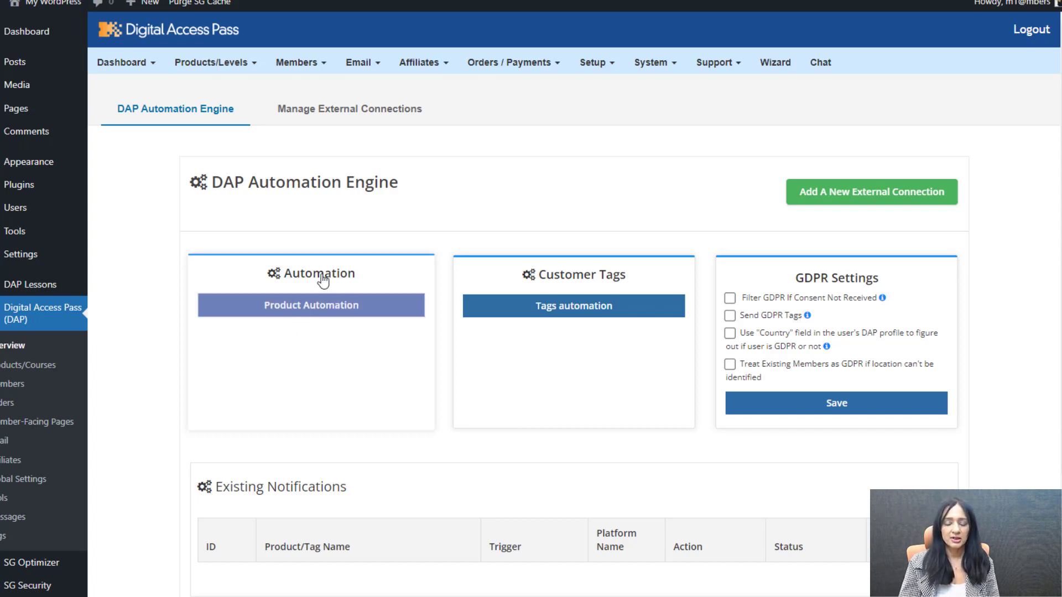
left_click(316, 313)
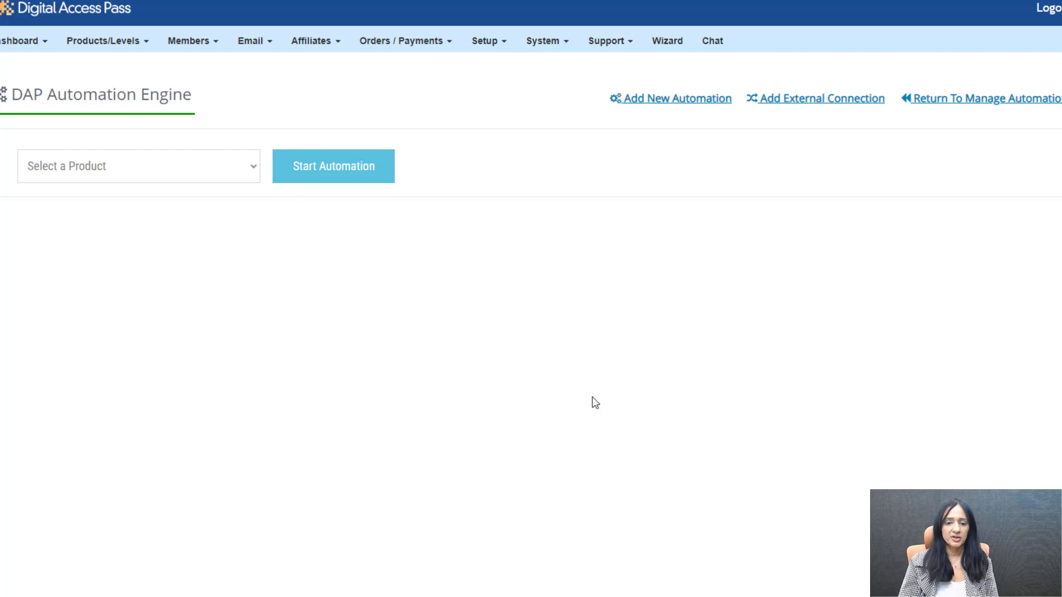
left_click(176, 179)
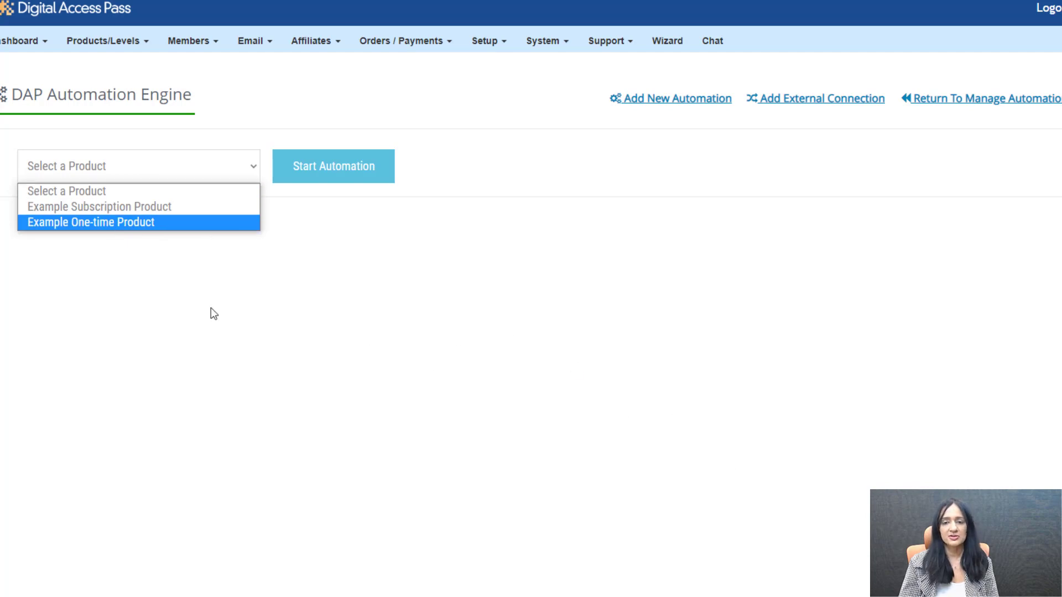
left_click(84, 208)
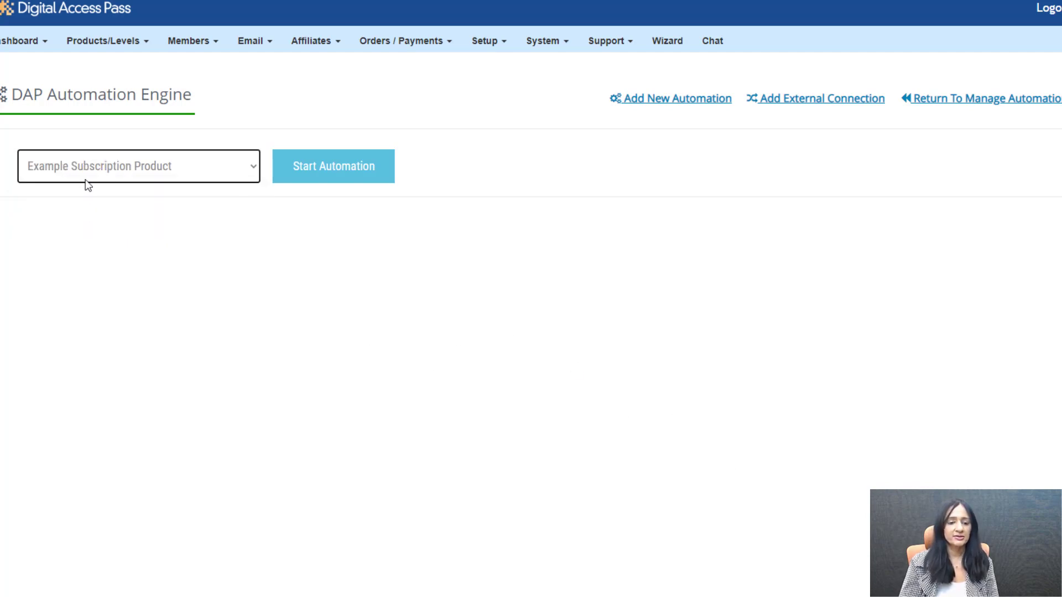
left_click(334, 176)
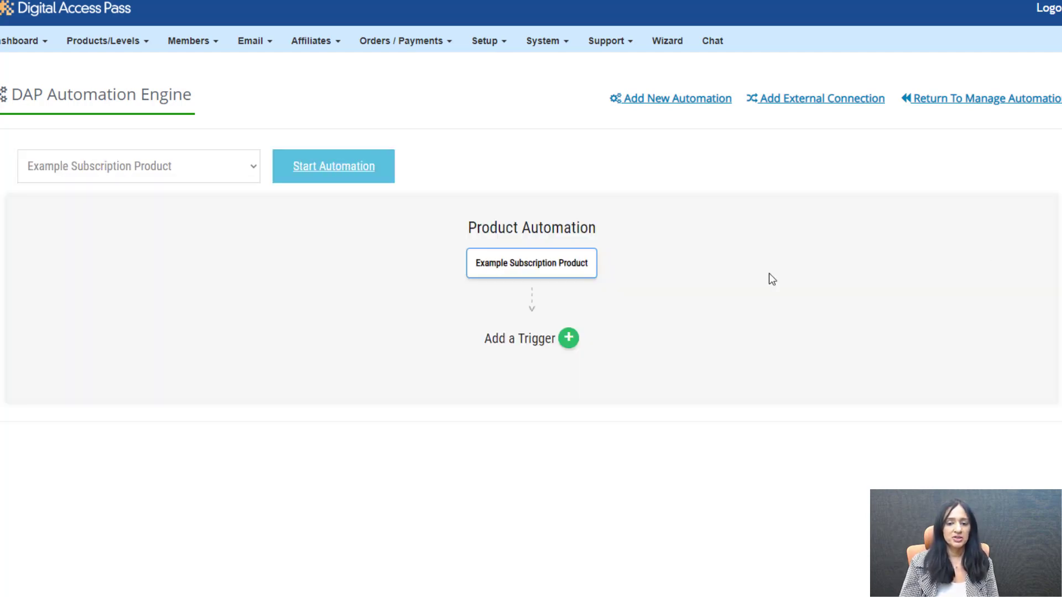
Add the trigger "User receives access to Product" to the Example Subscription Product automation and save it
left_click(569, 339)
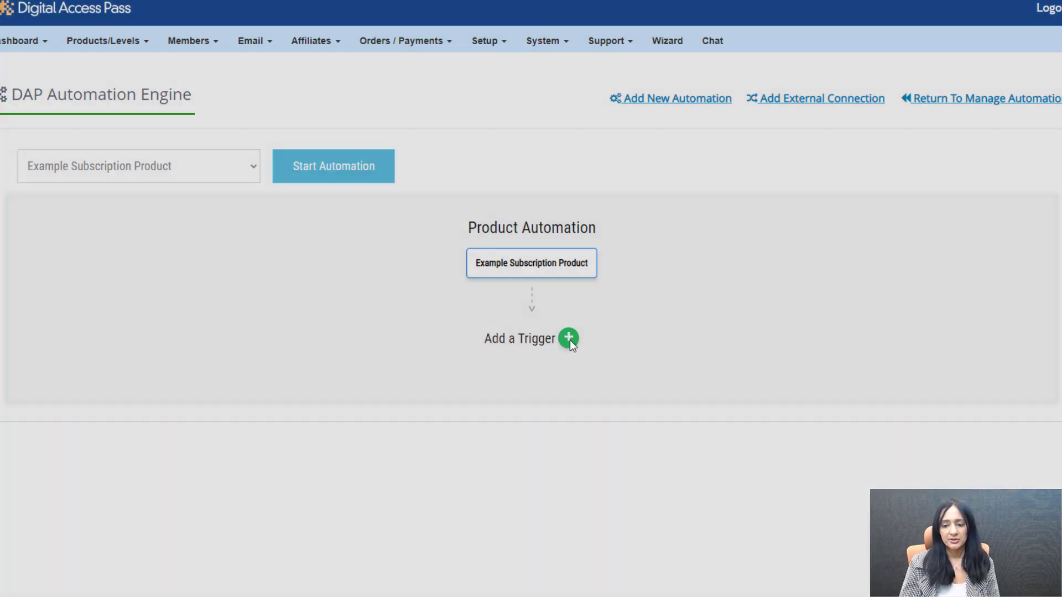
left_click(396, 277)
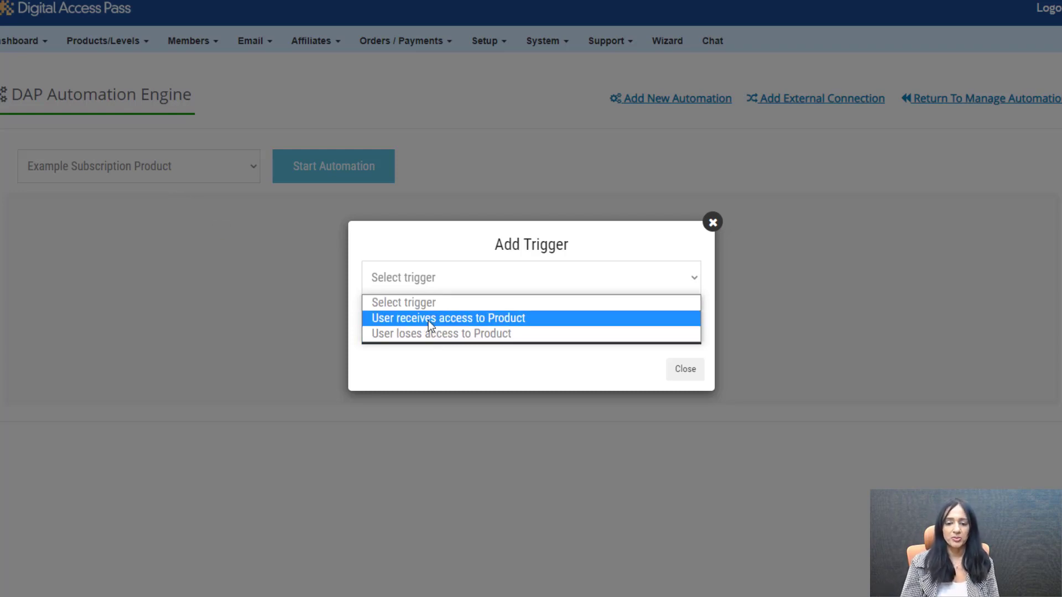
left_click(461, 323)
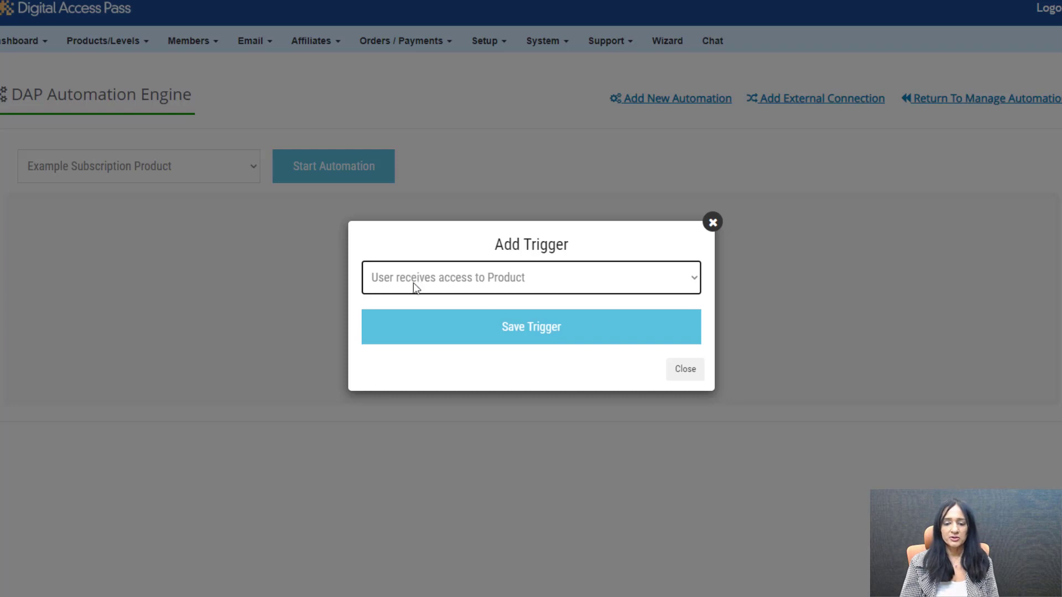
left_click(523, 327)
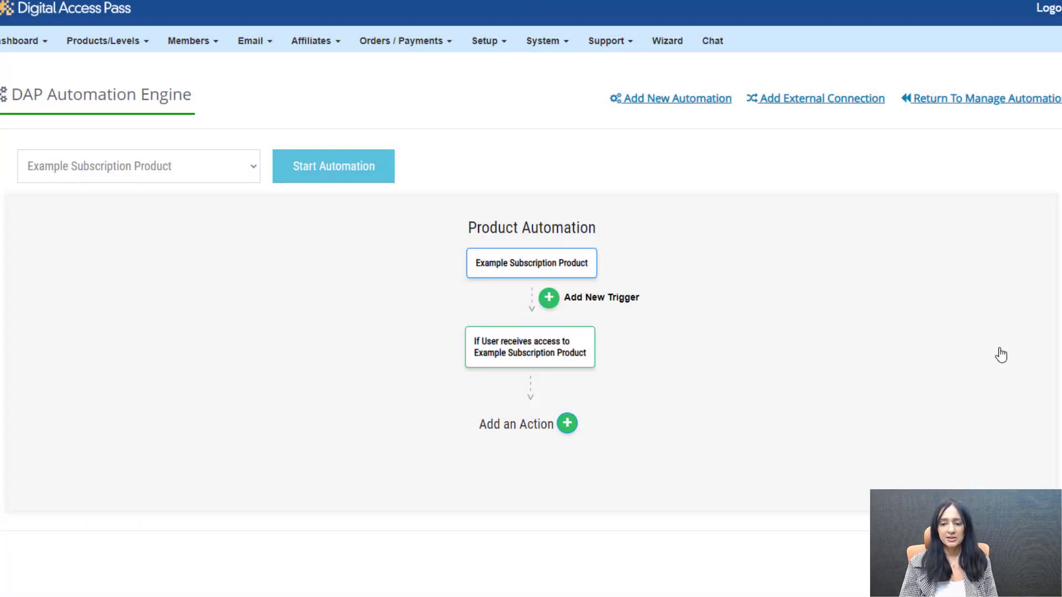
Add an action to the product access trigger with MAILERLITE as the destination and Add to Group as the action
left_click(568, 425)
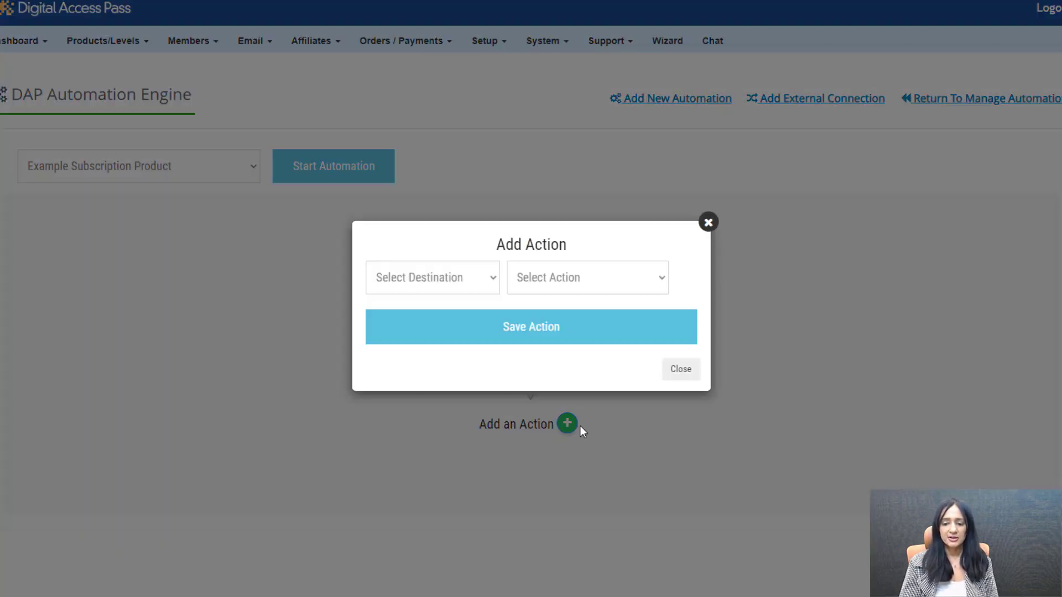
left_click(457, 282)
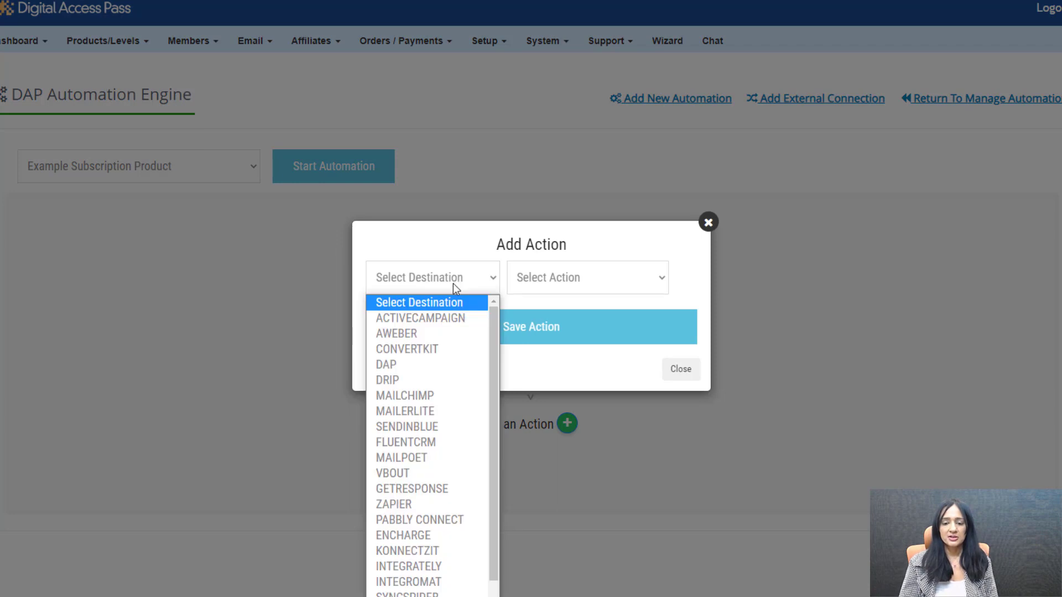
left_click(419, 410)
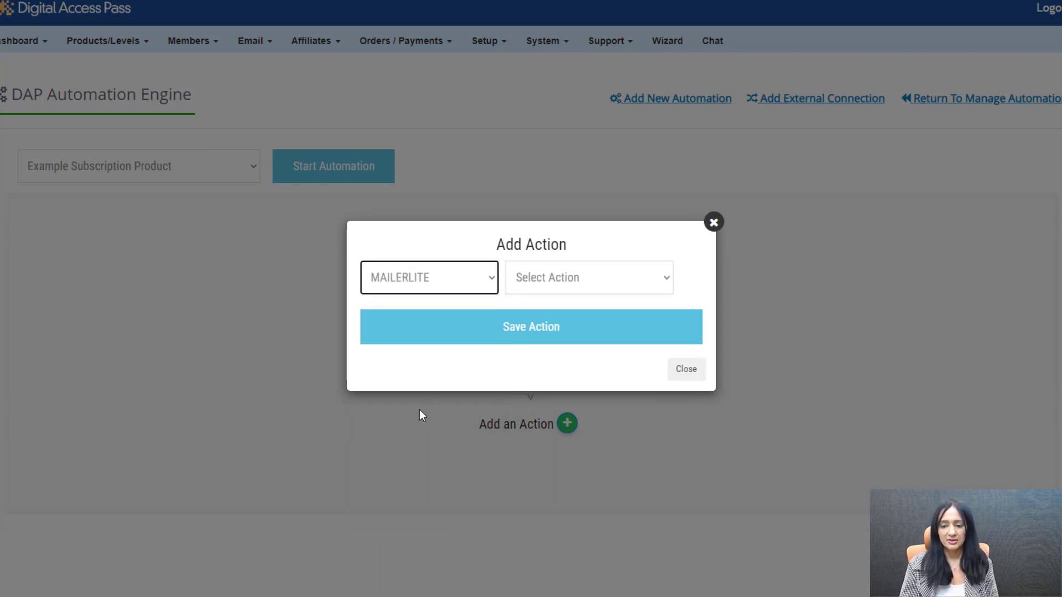
left_click(551, 284)
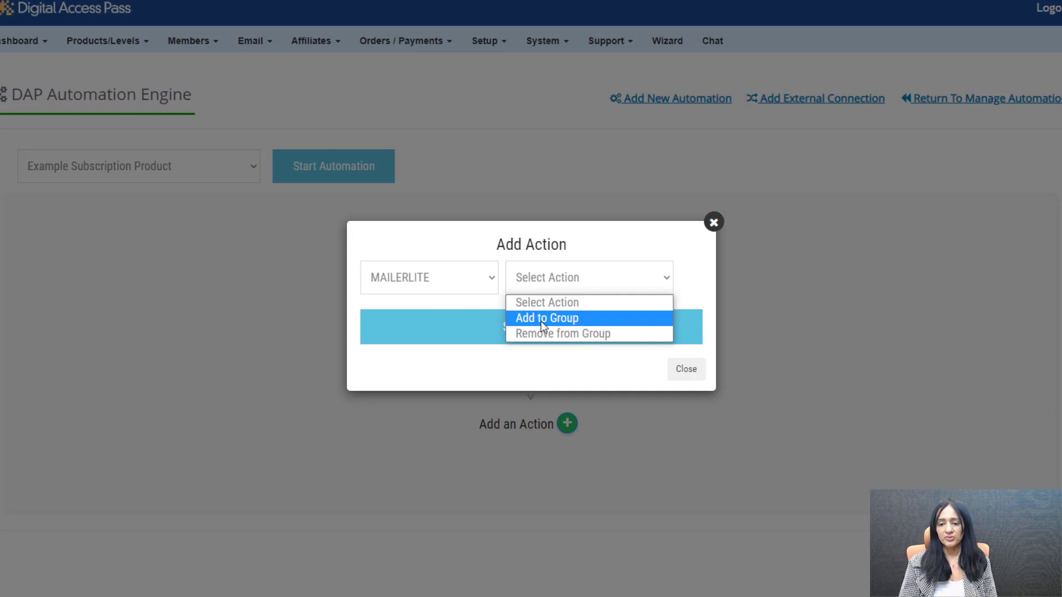
left_click(579, 319)
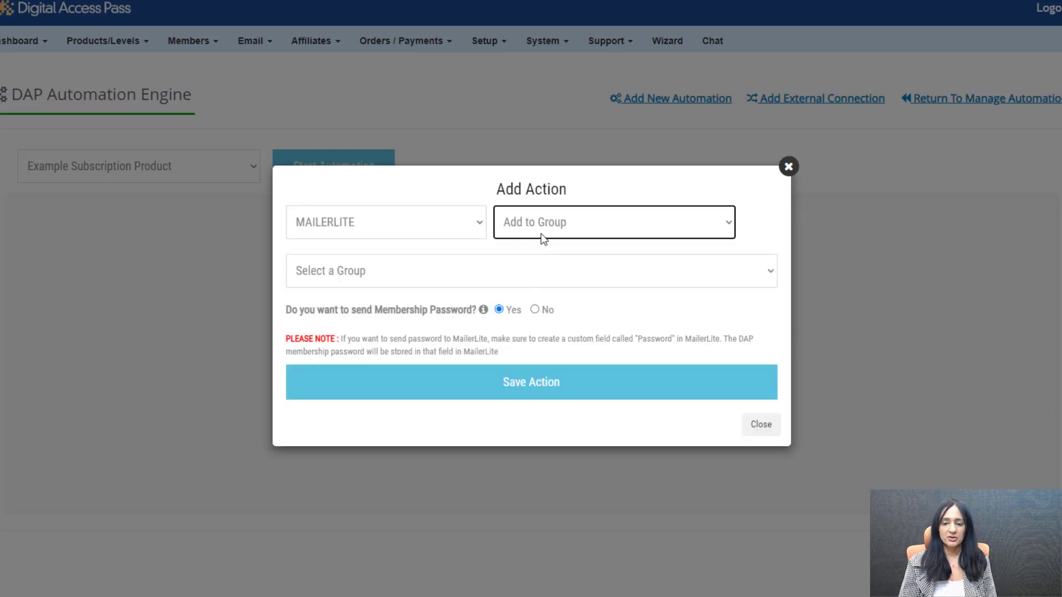
Check the subscriber groups in MailerLite, then select the test group for the Add to Group action in Digital Access Pass
left_click(771, 271)
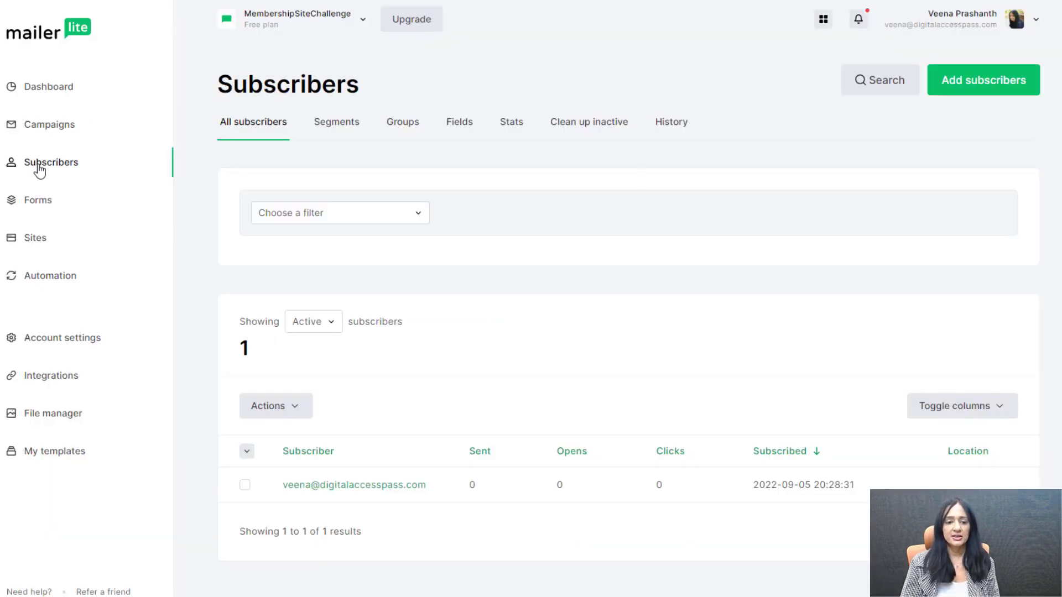
left_click(404, 125)
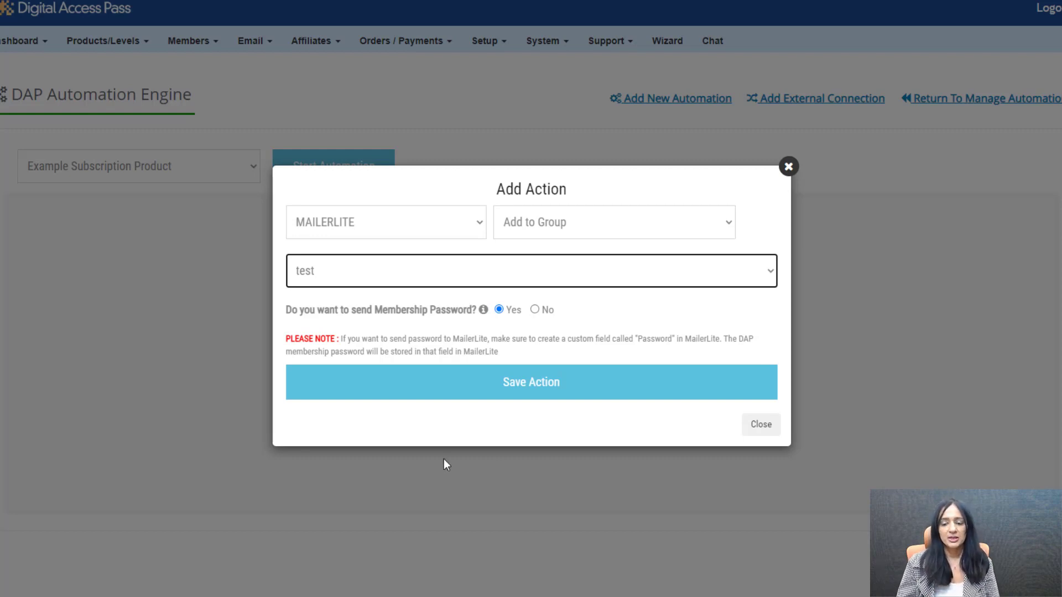
left_click(327, 268)
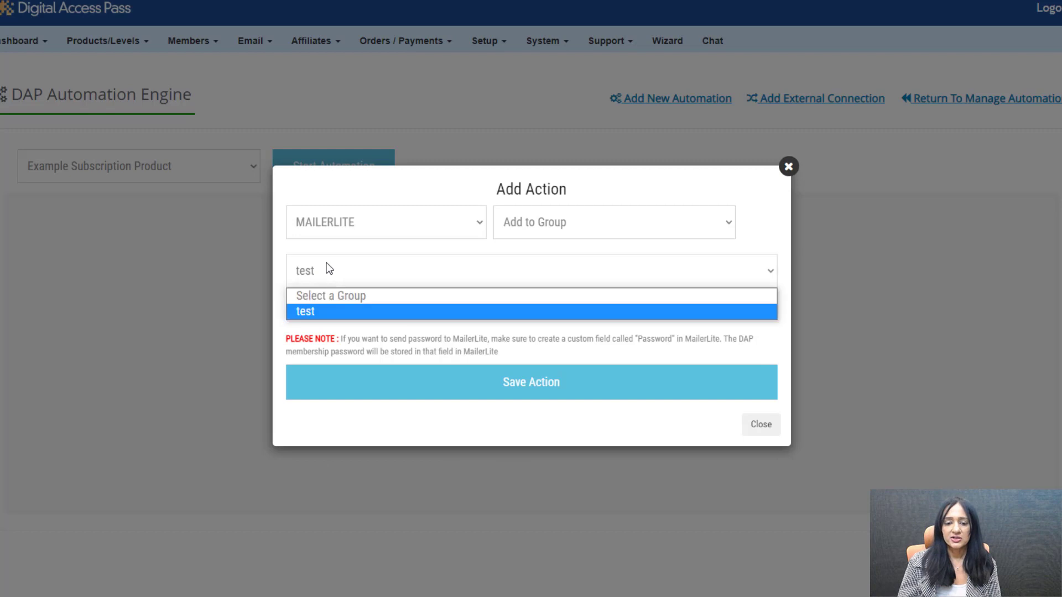
left_click(310, 313)
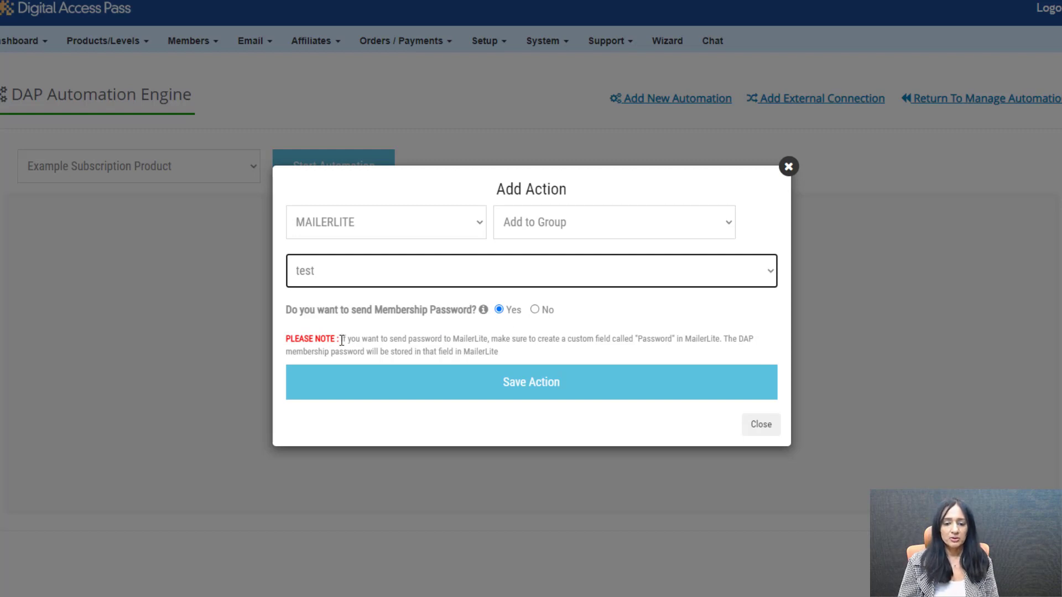
Read the note about sending the membership password to MailerLite, and save the Add to Group action
left_click_drag(498, 352, 340, 339)
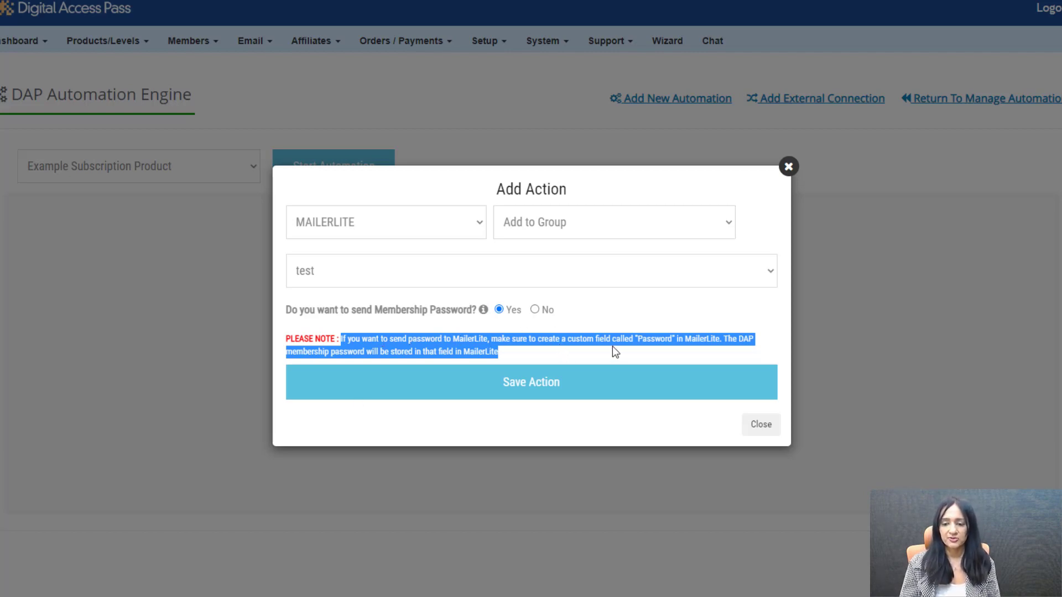
double_click(648, 339)
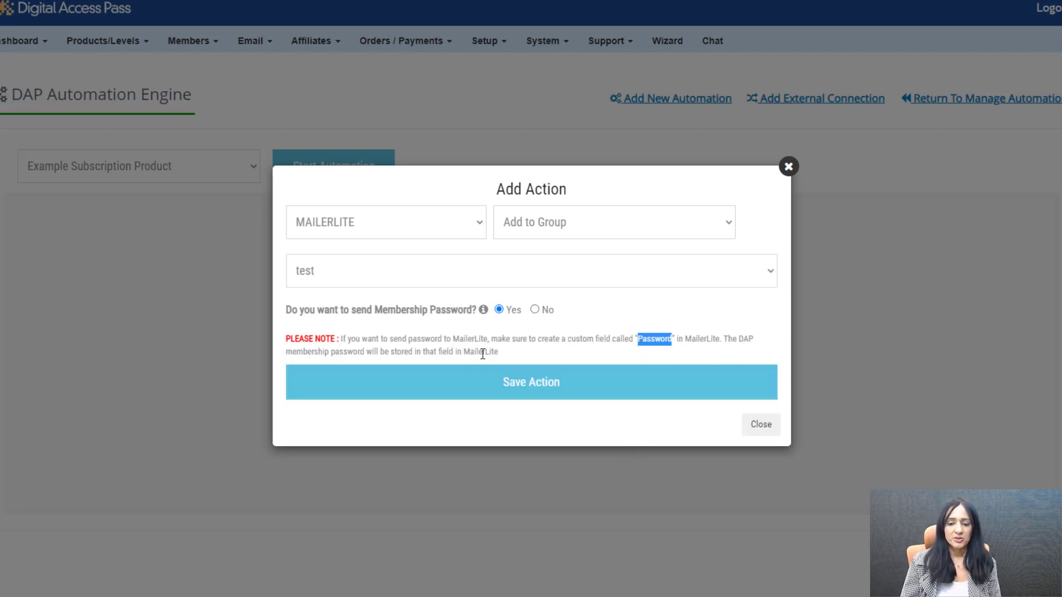
left_click(554, 389)
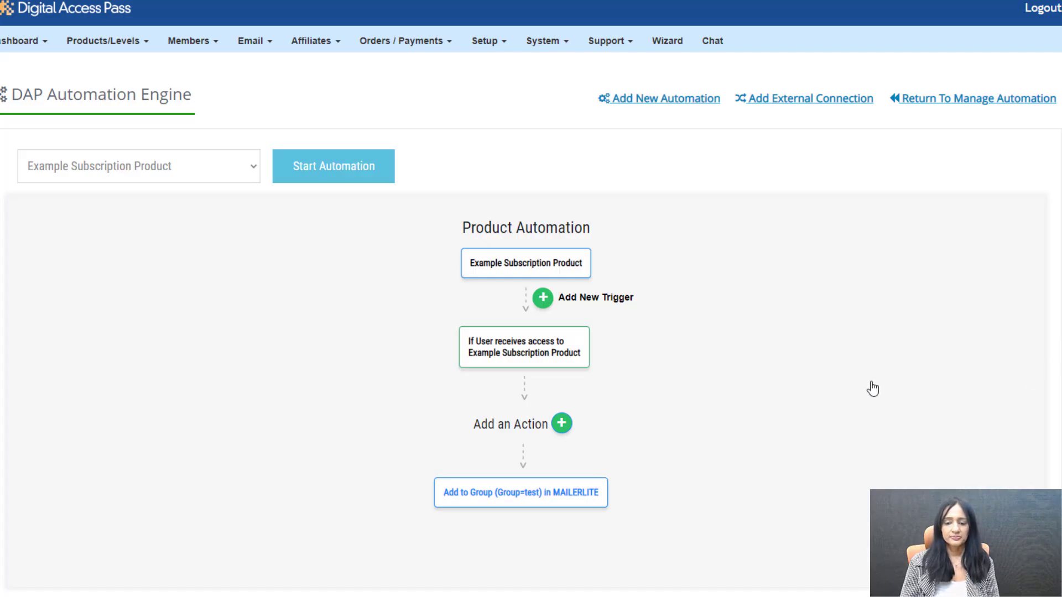
mouse_move(592, 498)
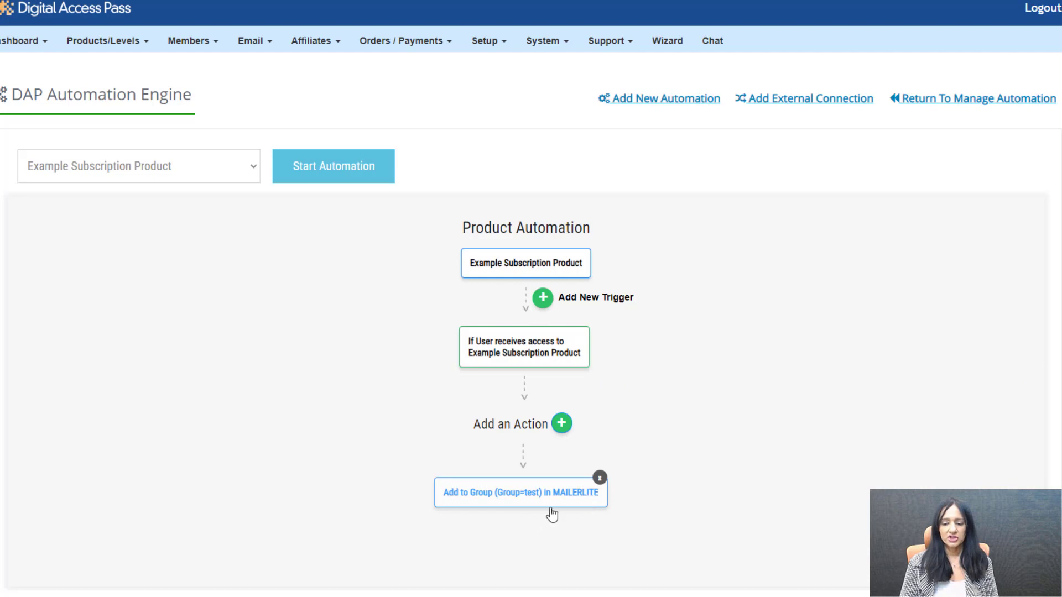
left_click(524, 501)
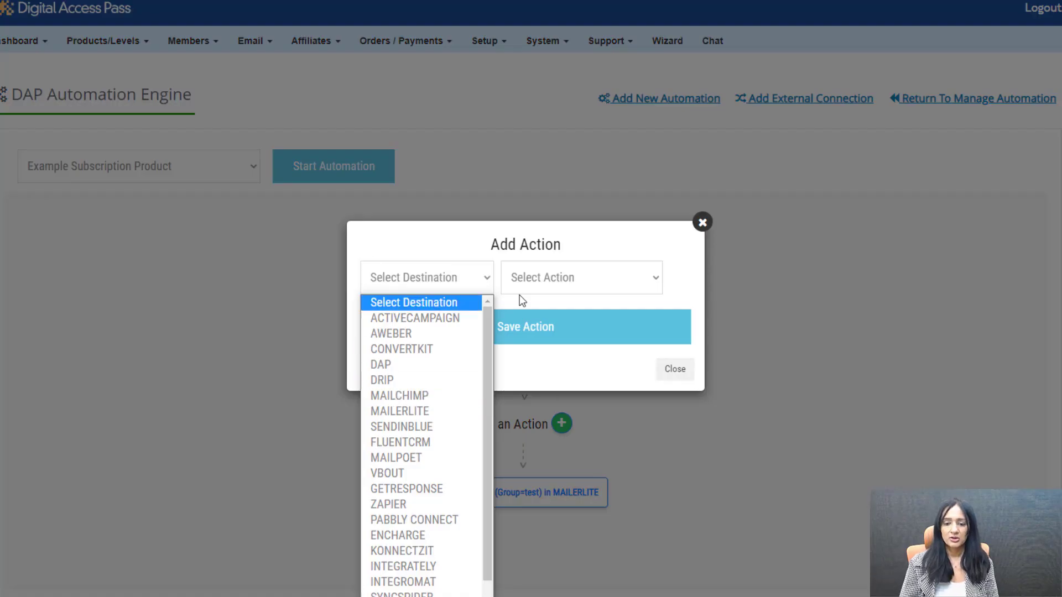
left_click(702, 222)
left_click(703, 223)
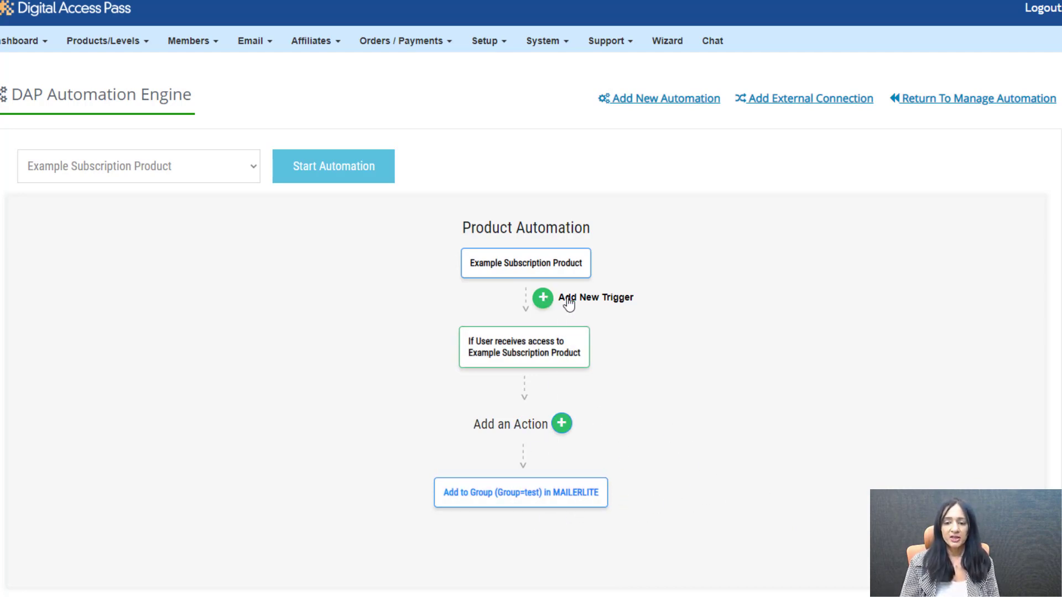
Add the trigger "User loses access to Product" to the Example Subscription Product automation and save it
left_click(548, 297)
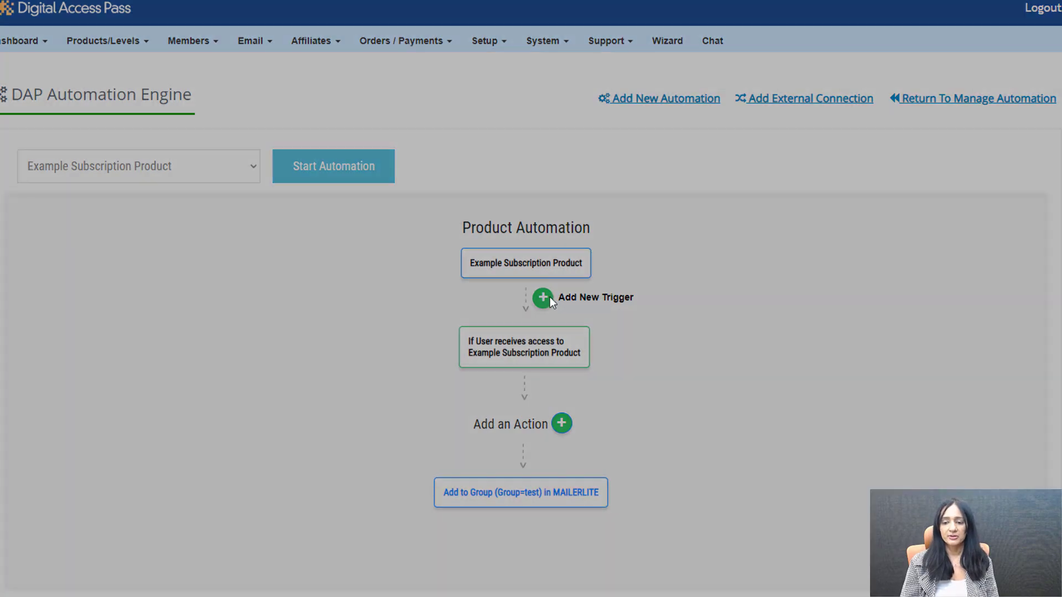
left_click(429, 277)
left_click(453, 333)
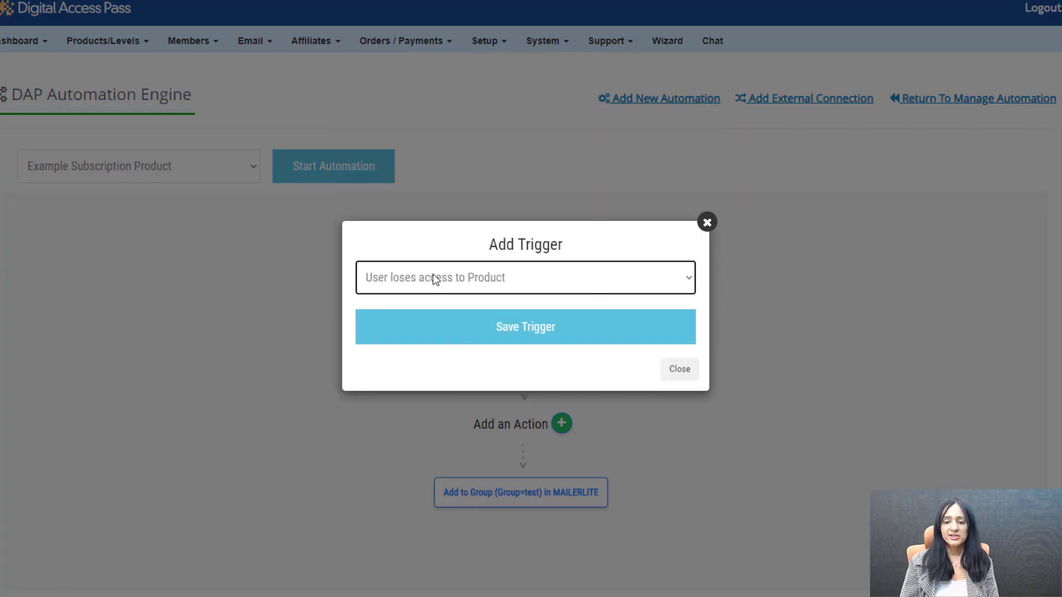
left_click(551, 338)
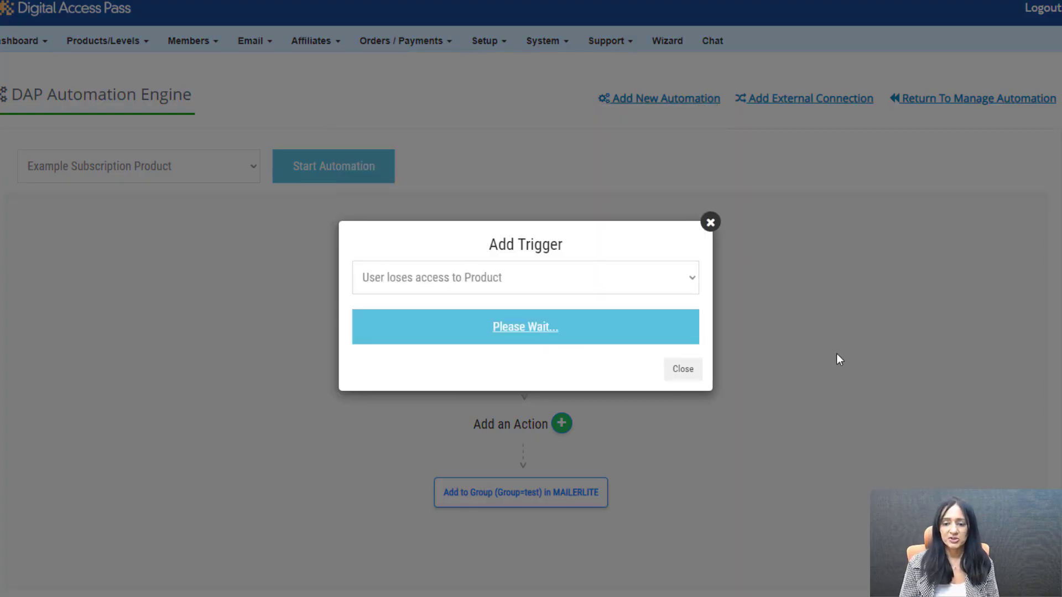
Add a MAILERLITE action to the lost access trigger that removes the user from the test group, and save it
left_click(878, 452)
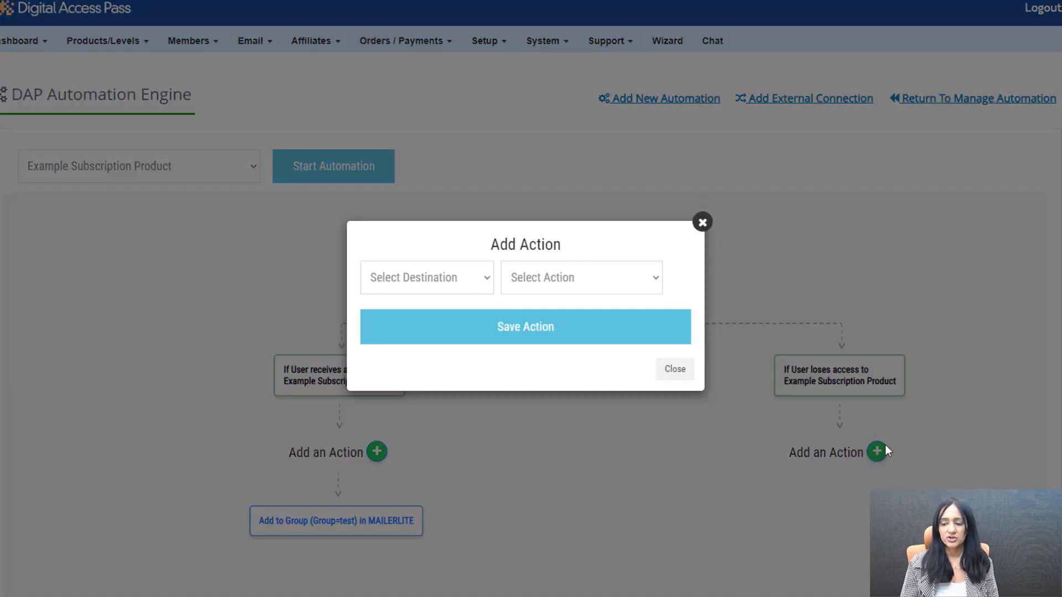
left_click(465, 278)
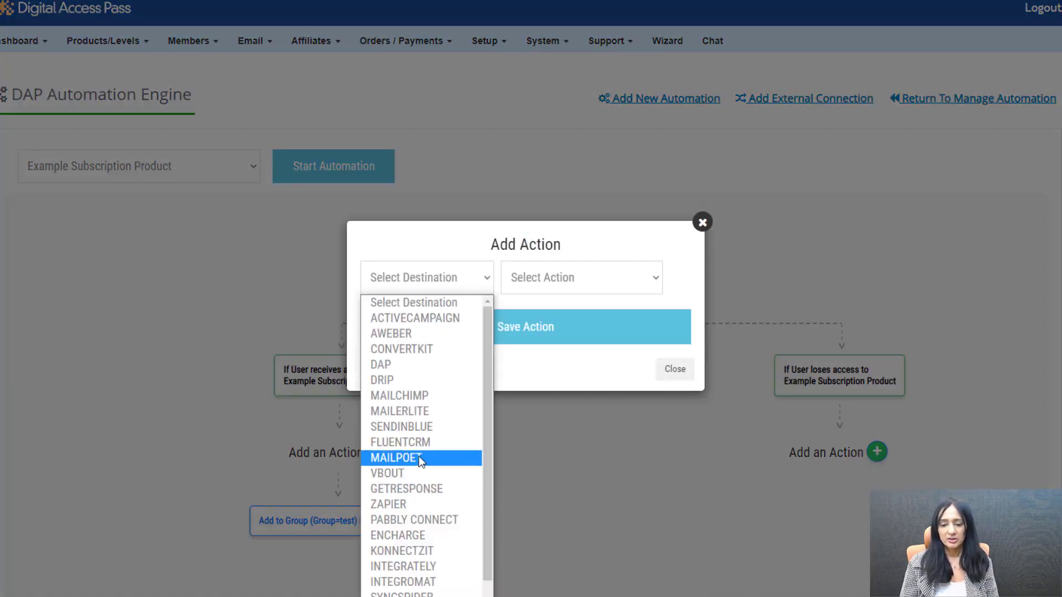
left_click(422, 411)
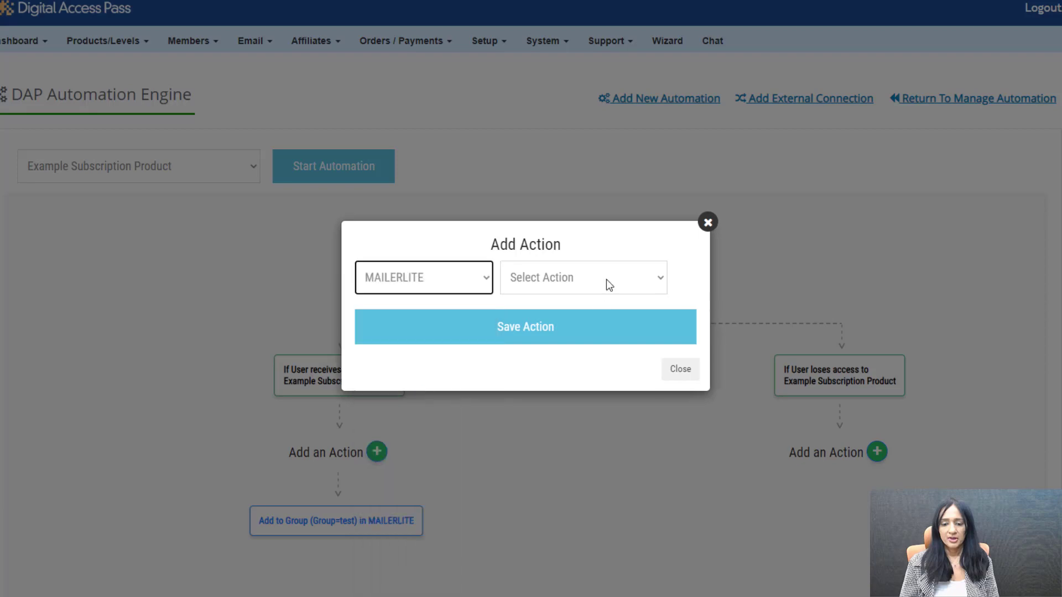
left_click(605, 279)
left_click(552, 333)
left_click(579, 301)
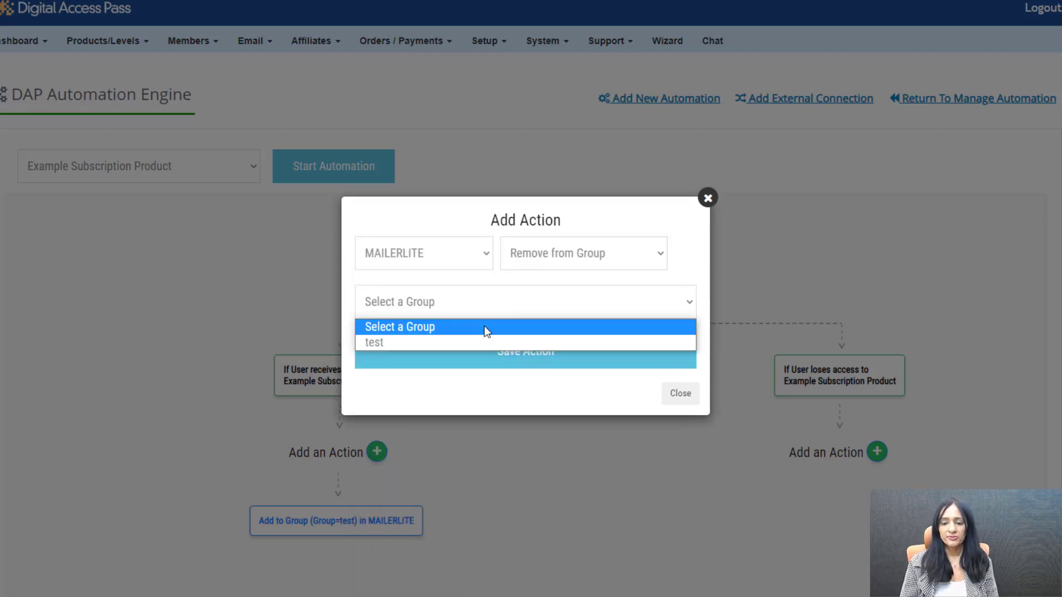
left_click(483, 326)
left_click(460, 354)
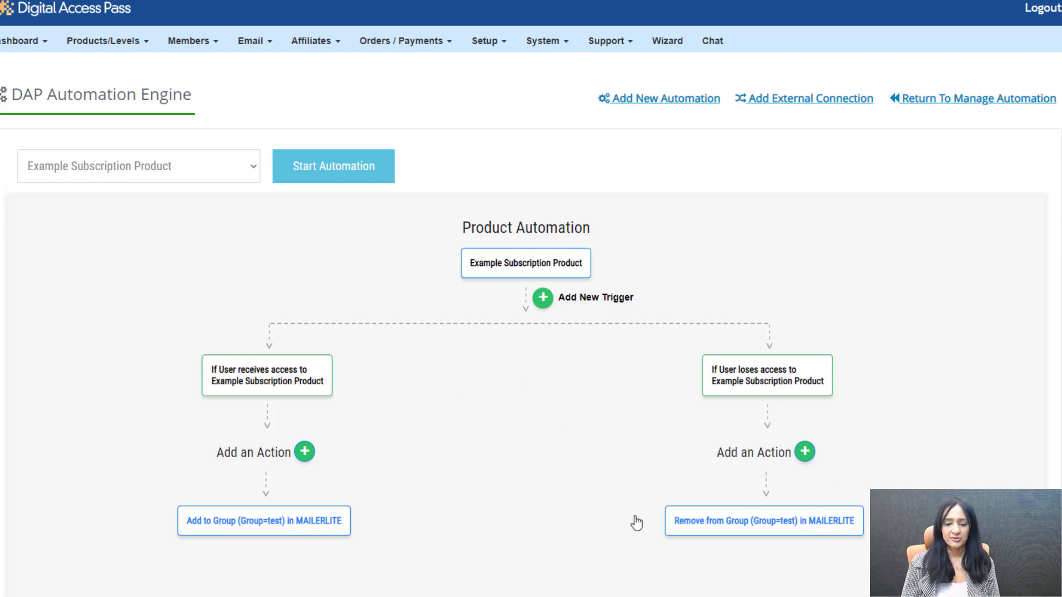
Switch to MailerLite and create a custom subscriber field named Password with the type Text
mouse_move(318, 520)
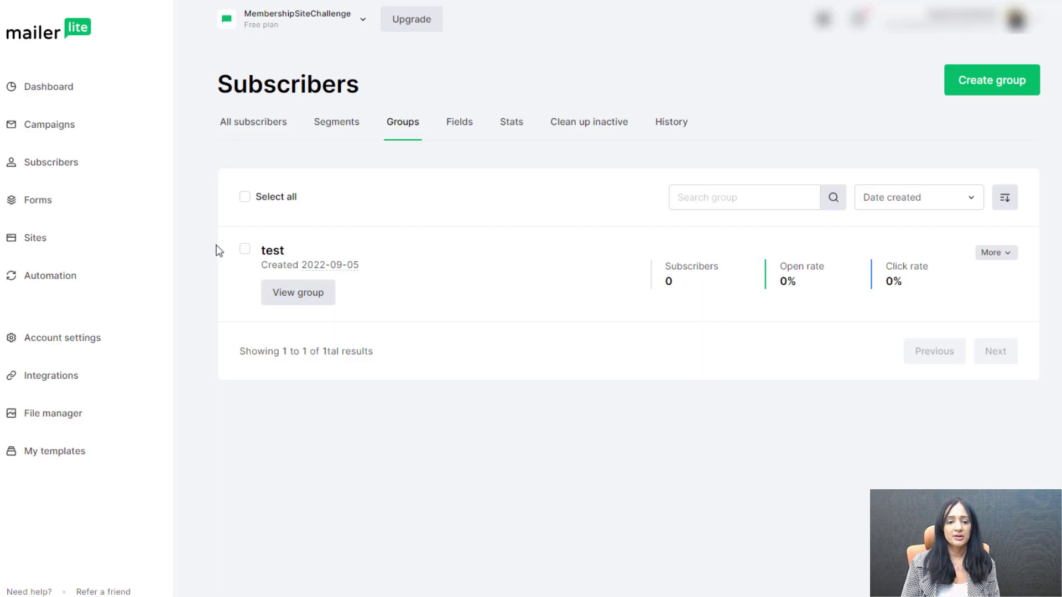
left_click(53, 170)
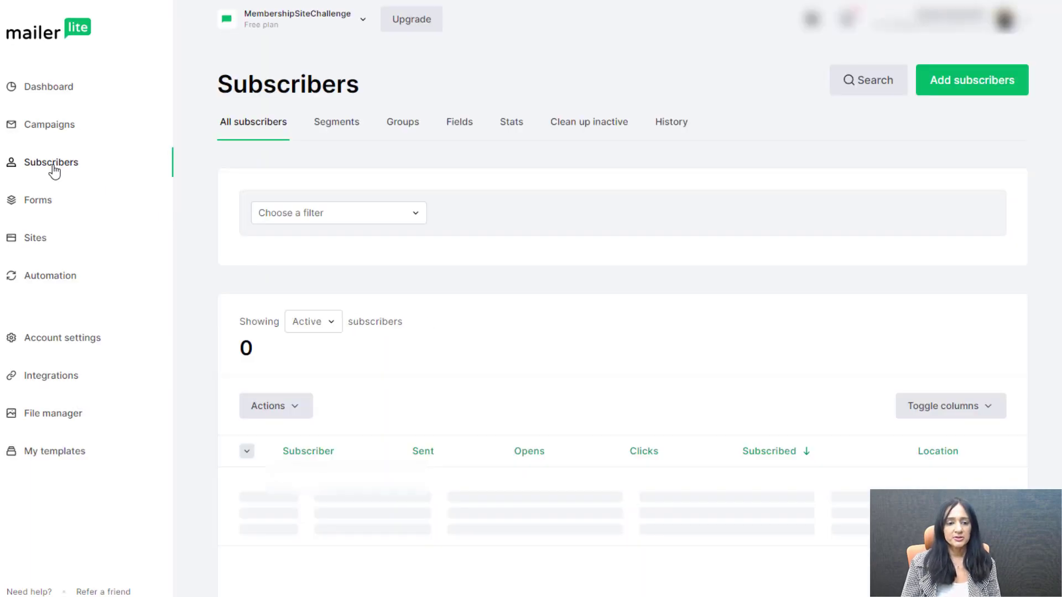
left_click(466, 126)
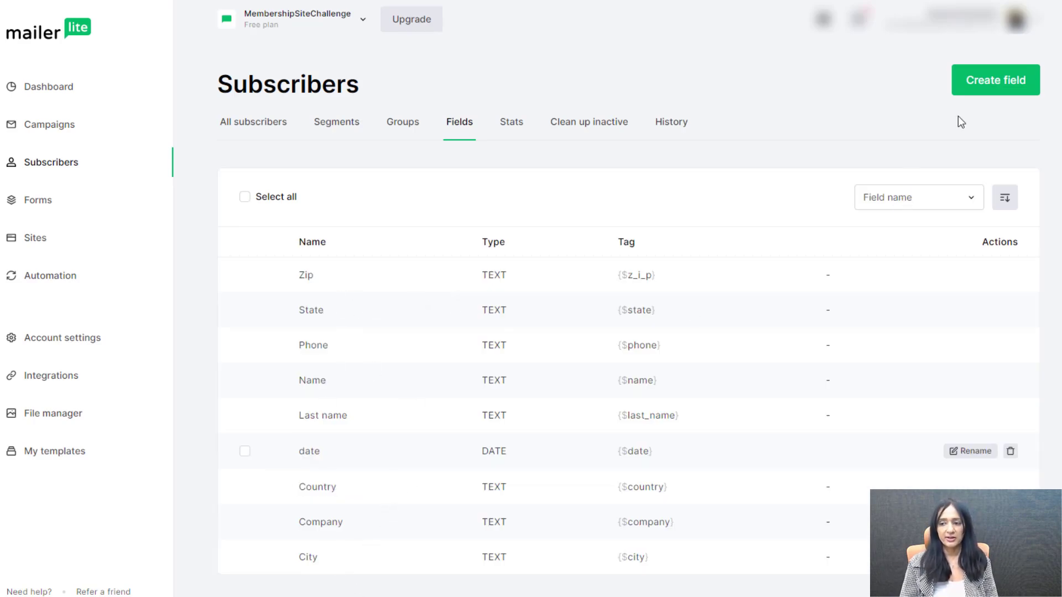
left_click(973, 86)
type("Password")
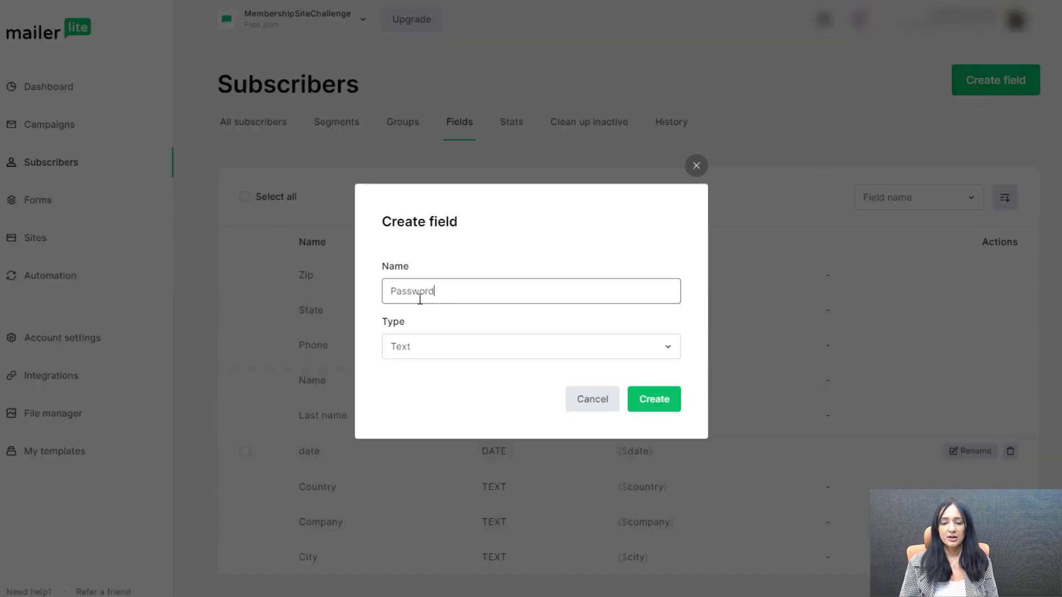
left_click(427, 348)
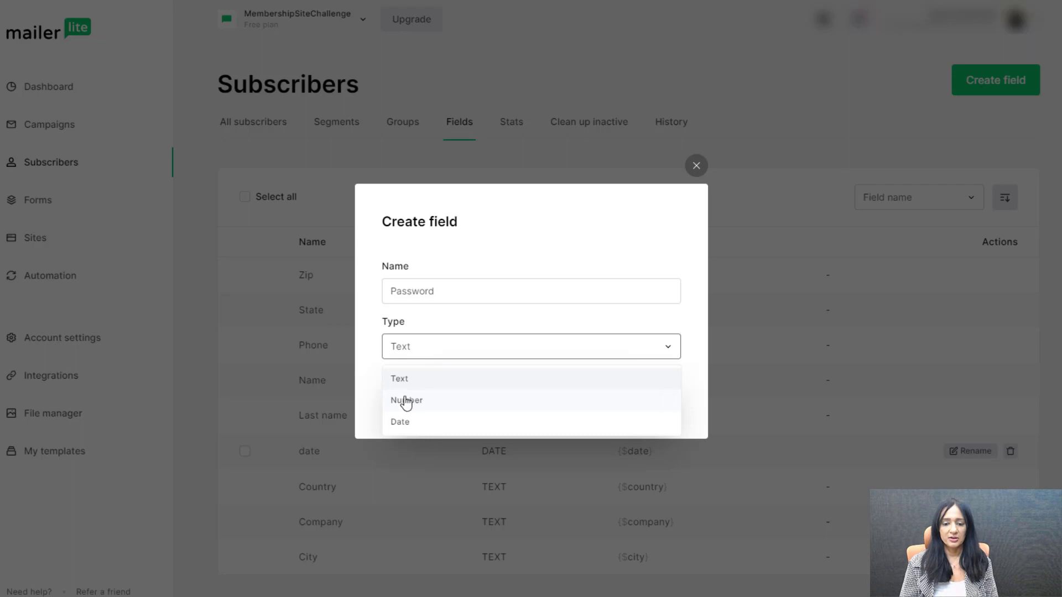
left_click(408, 345)
left_click(669, 408)
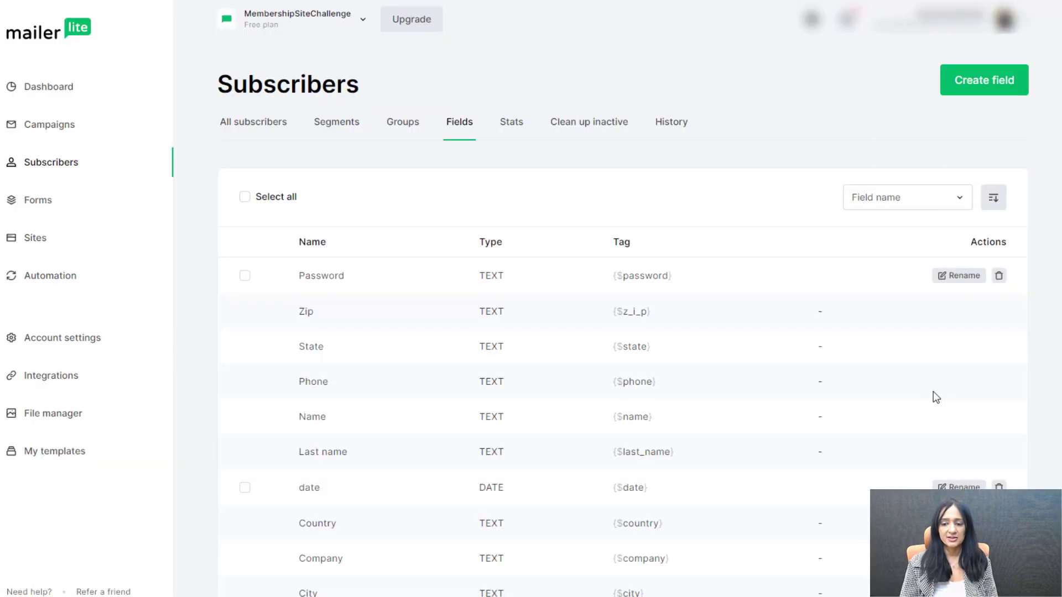
Examine the Password field's tag in the MailerLite subscriber fields list
scroll(451, 410, "down", 1)
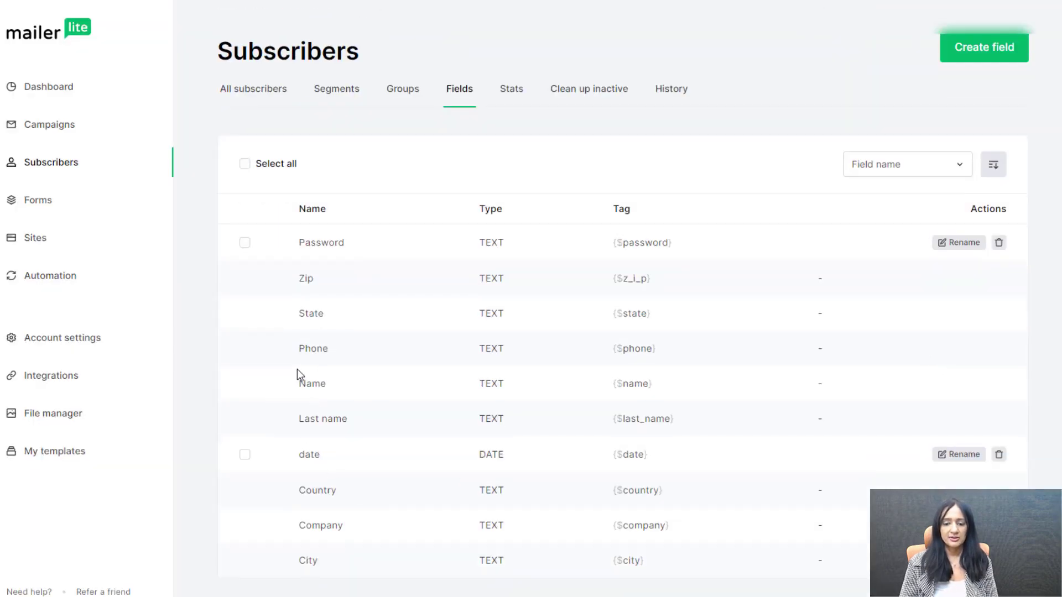
scroll(314, 335, "up", 1)
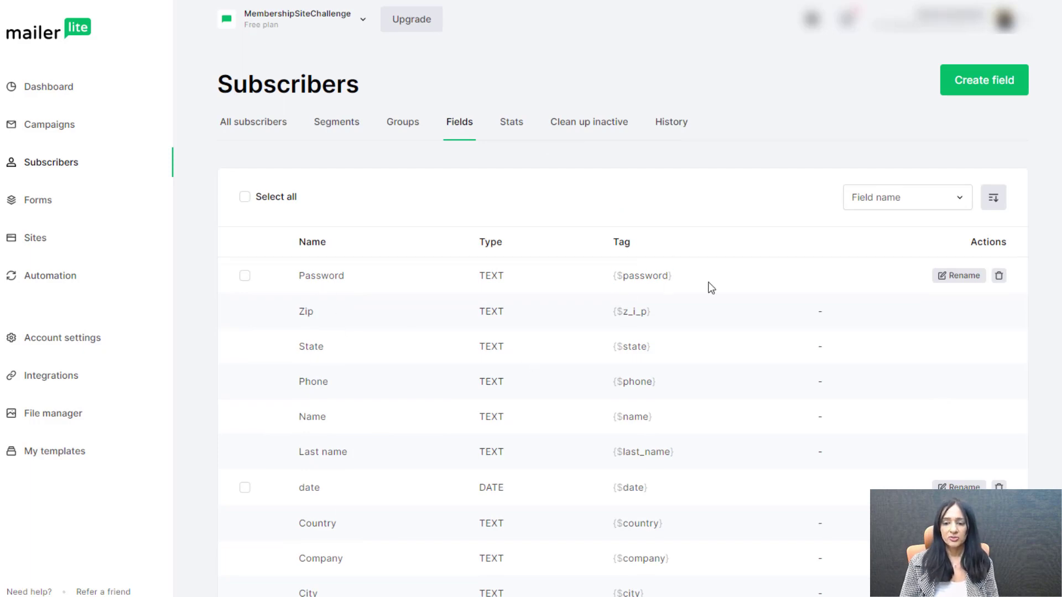
left_click_drag(708, 281, 575, 280)
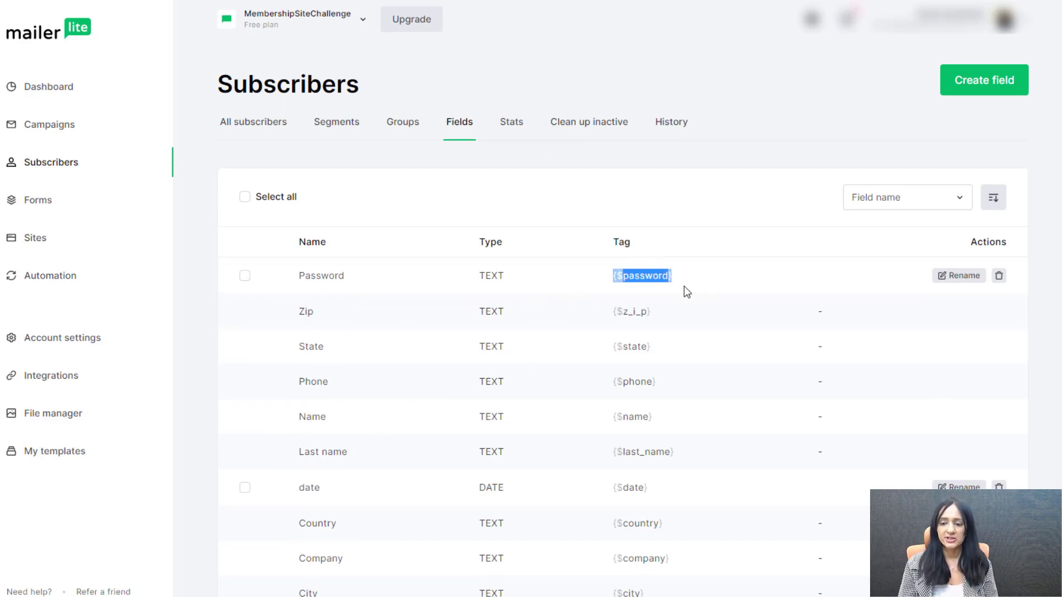
left_click(226, 311)
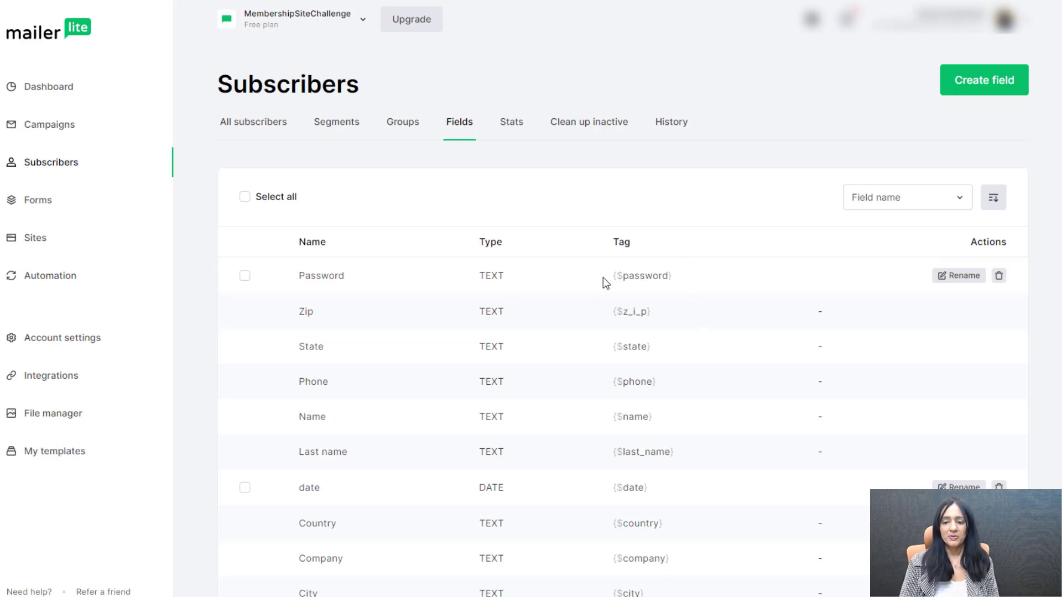
left_click_drag(603, 277, 753, 285)
left_click(212, 317)
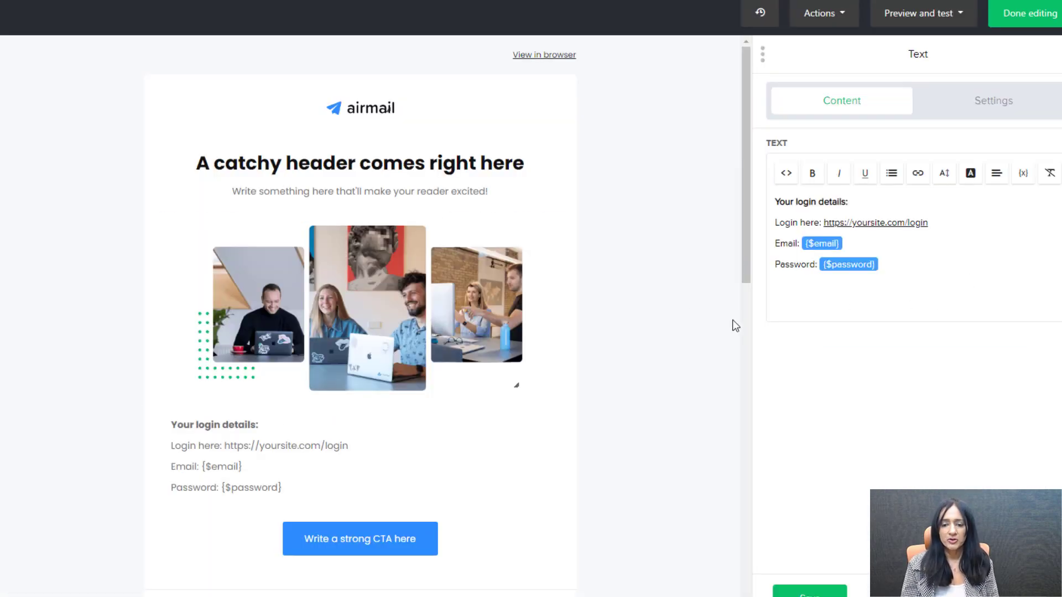
Review the variables available for the login details text block in the email editor, and save the block
left_click(922, 317)
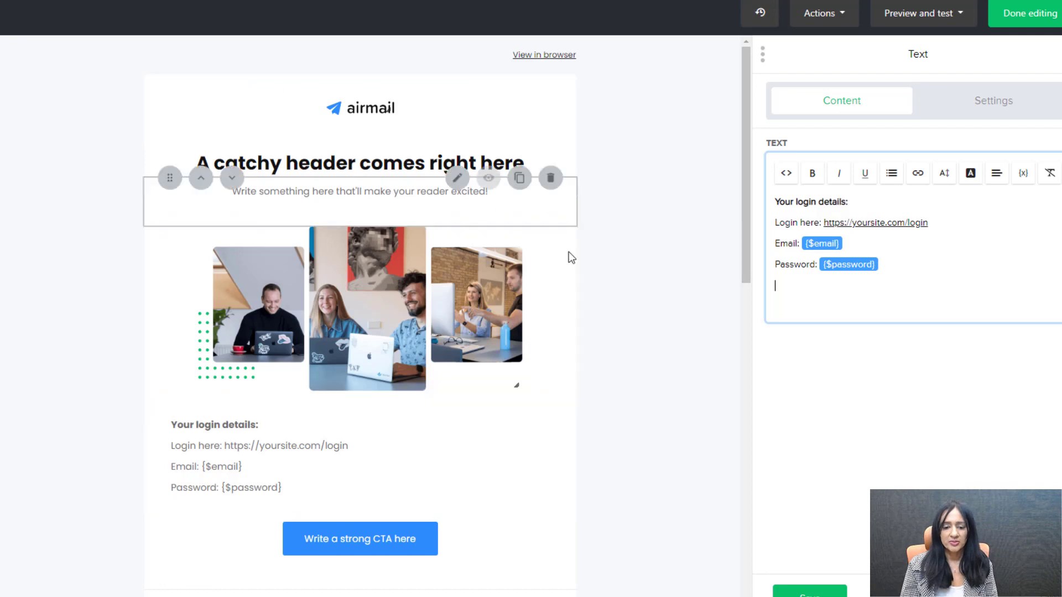
scroll(674, 437, "down", 1)
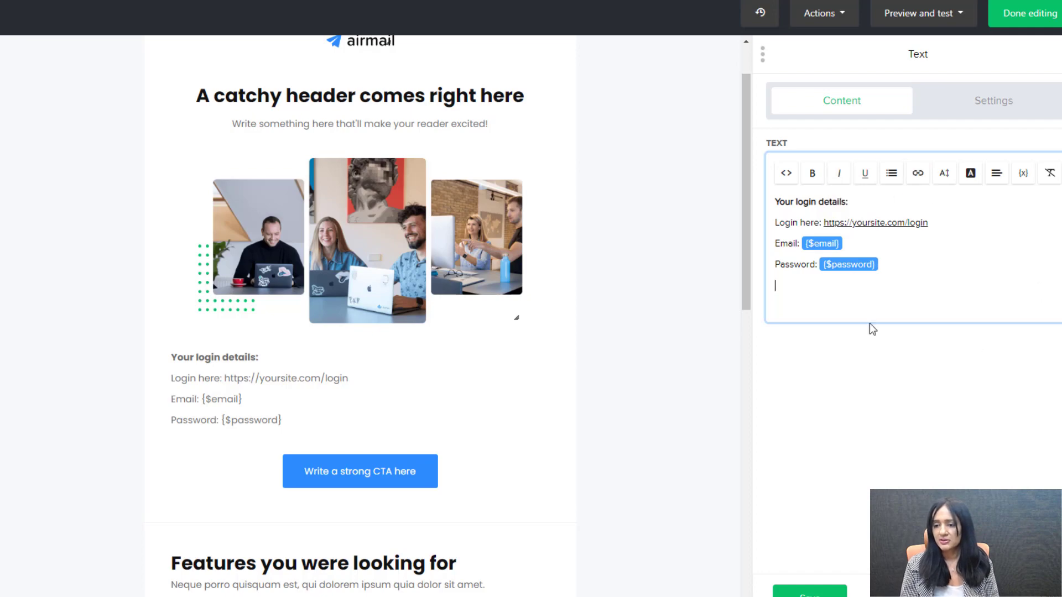
scroll(532, 257, "up", 1)
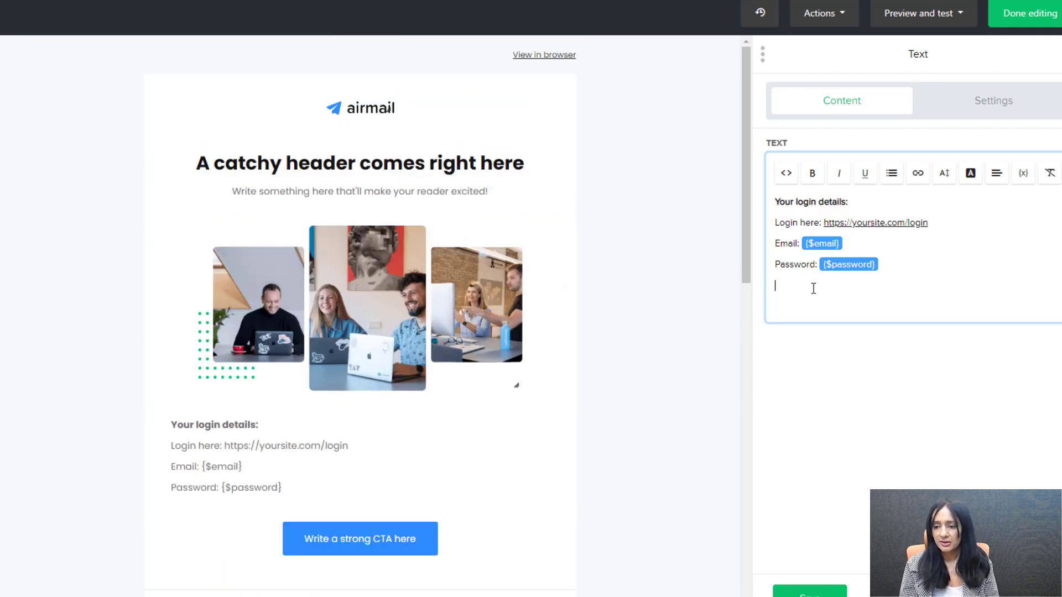
left_click(1023, 173)
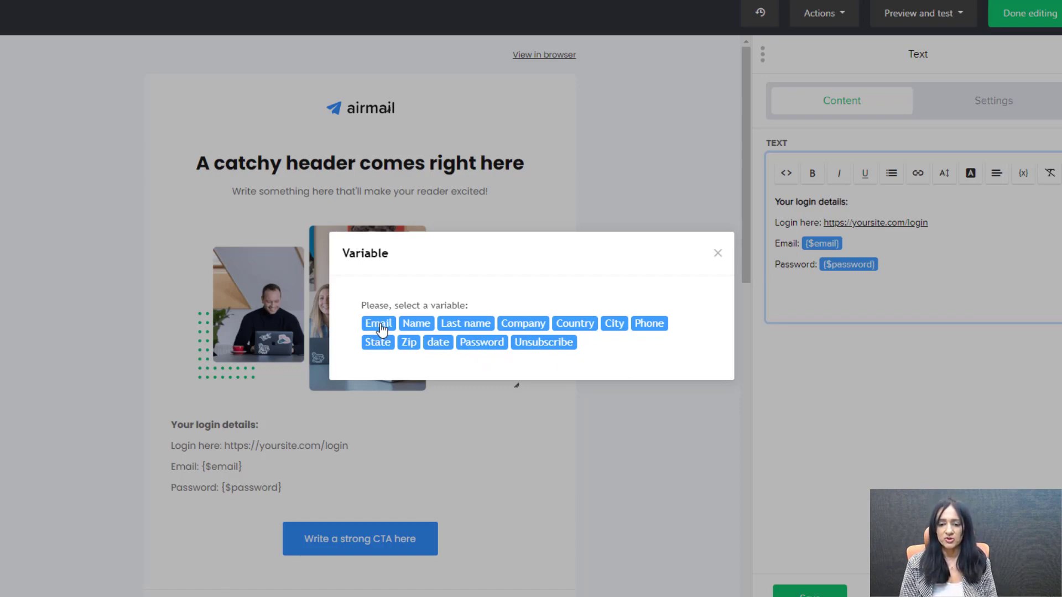
left_click(717, 253)
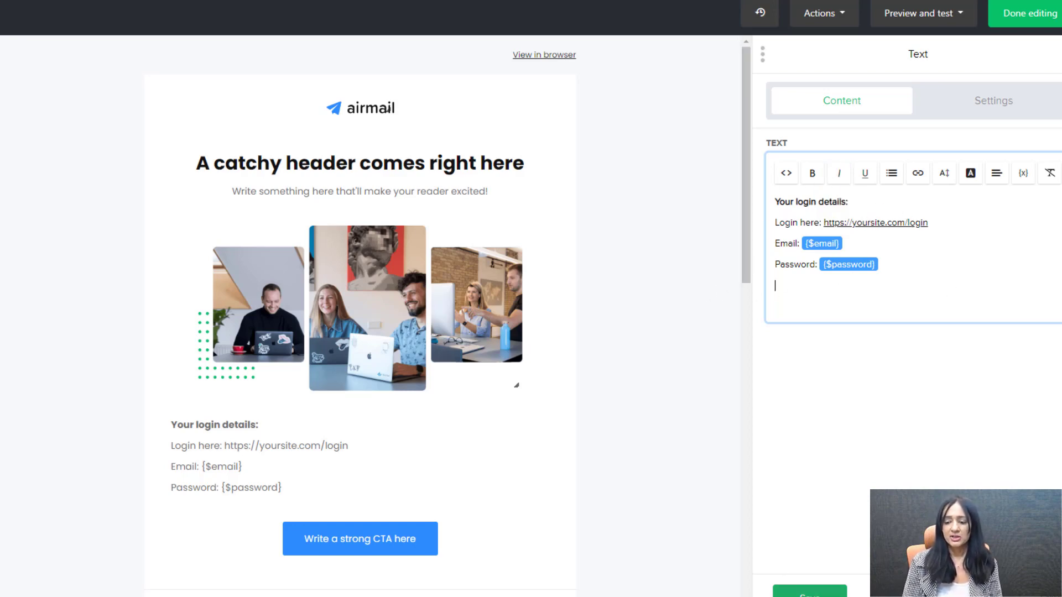
left_click(808, 591)
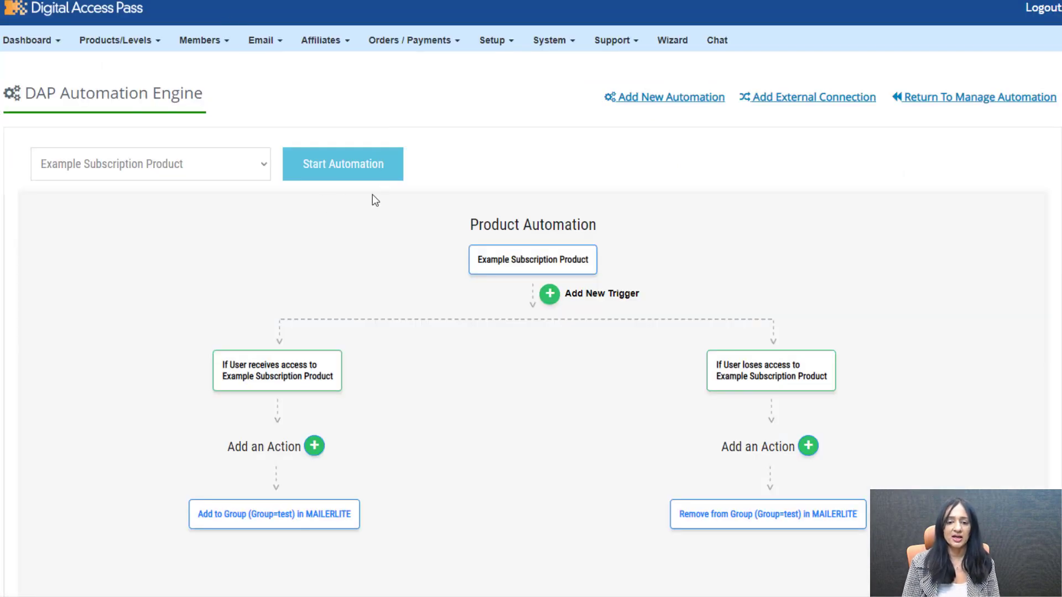
In Digital Access Pass, open Example Subscription Product for editing and view its Billing & Access settings
mouse_move(152, 40)
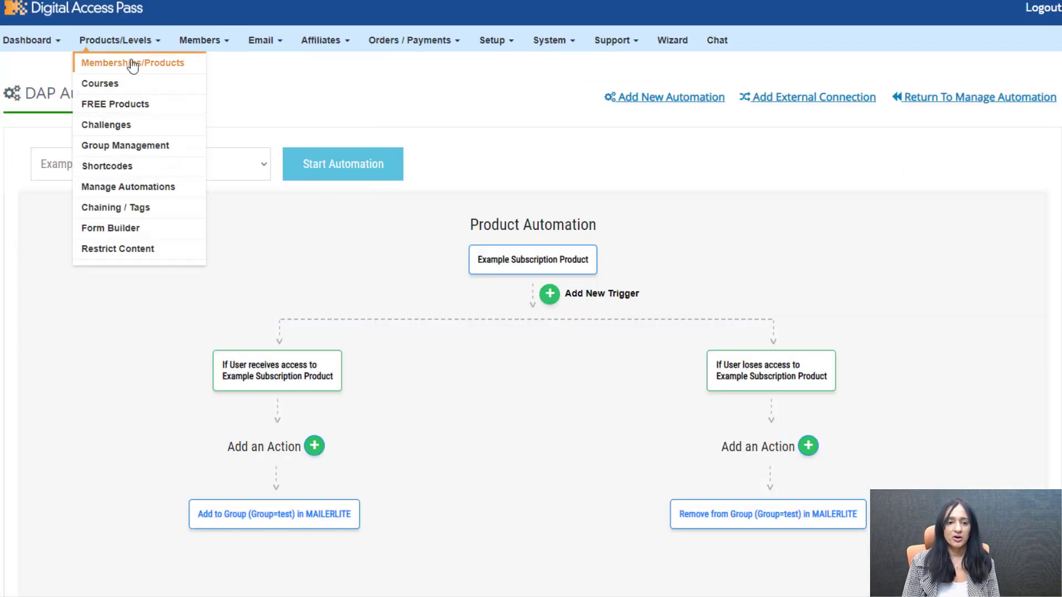
left_click(132, 63)
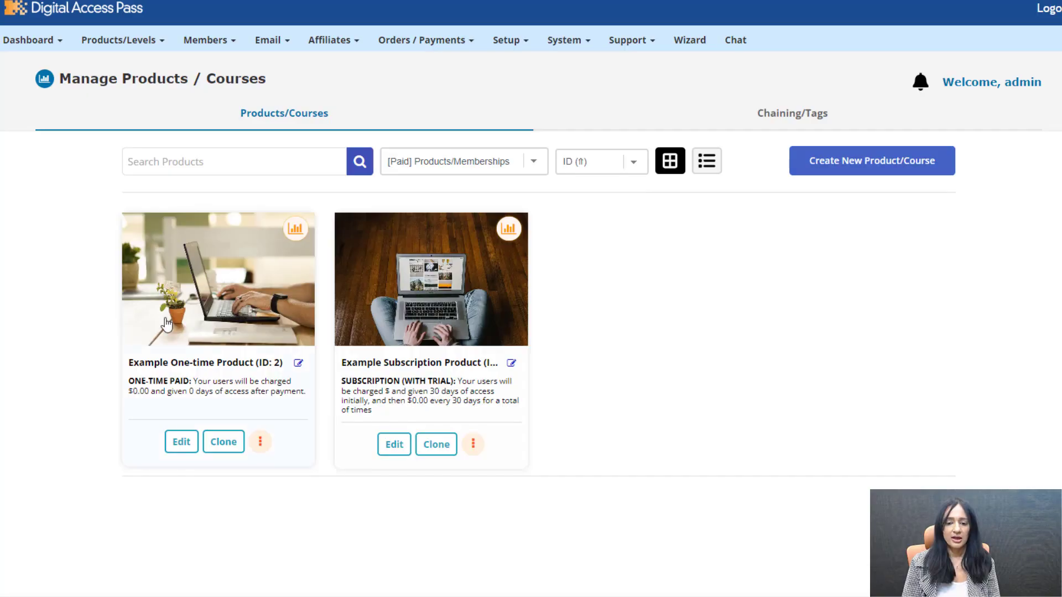
left_click(395, 446)
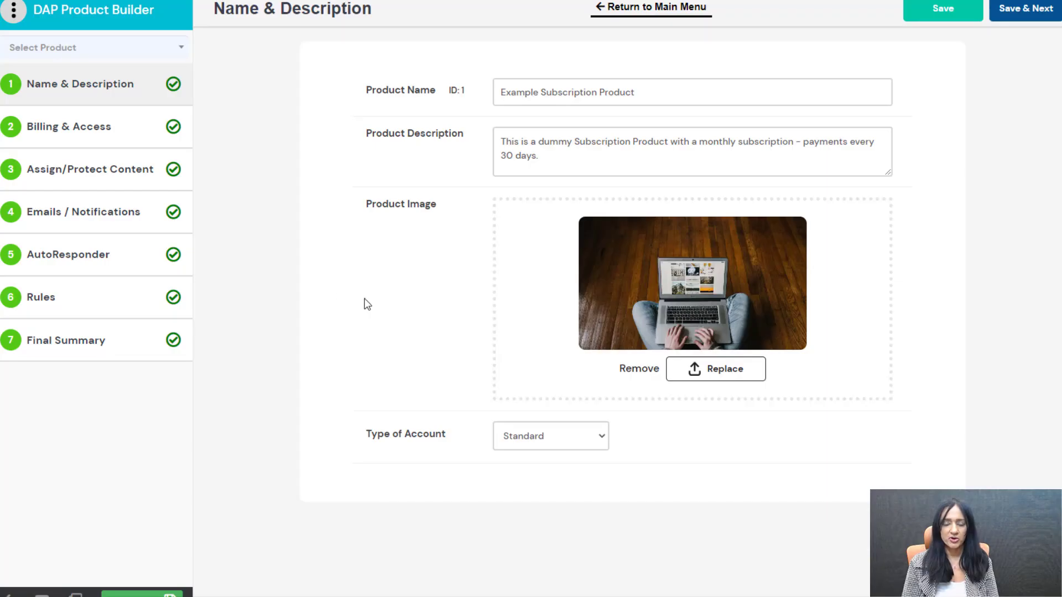
left_click(33, 126)
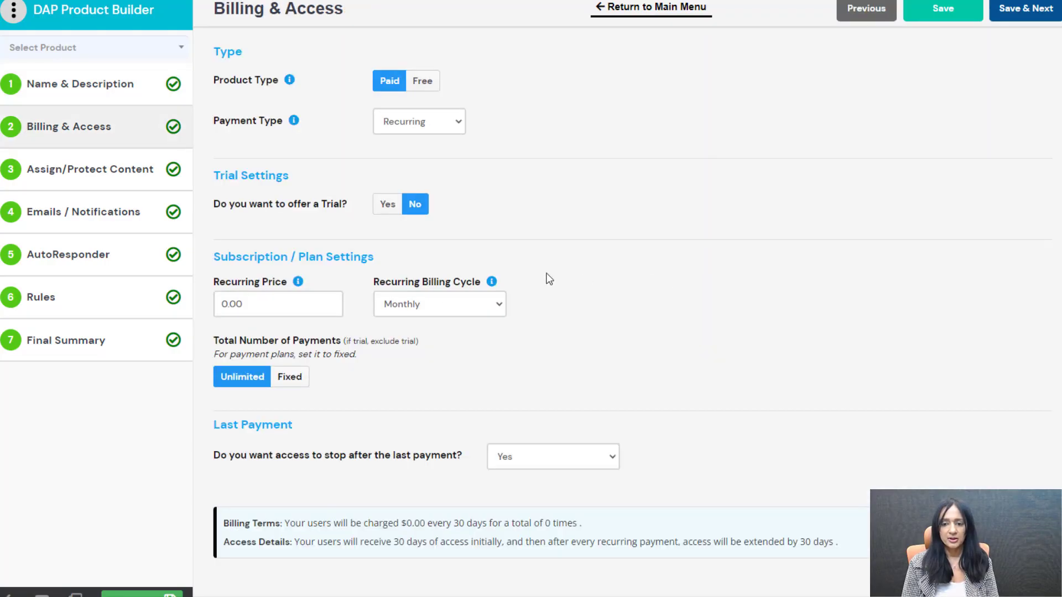
Set the product's recurring price to 10.00 and save the Billing & Access settings
left_click(223, 304)
type("1")
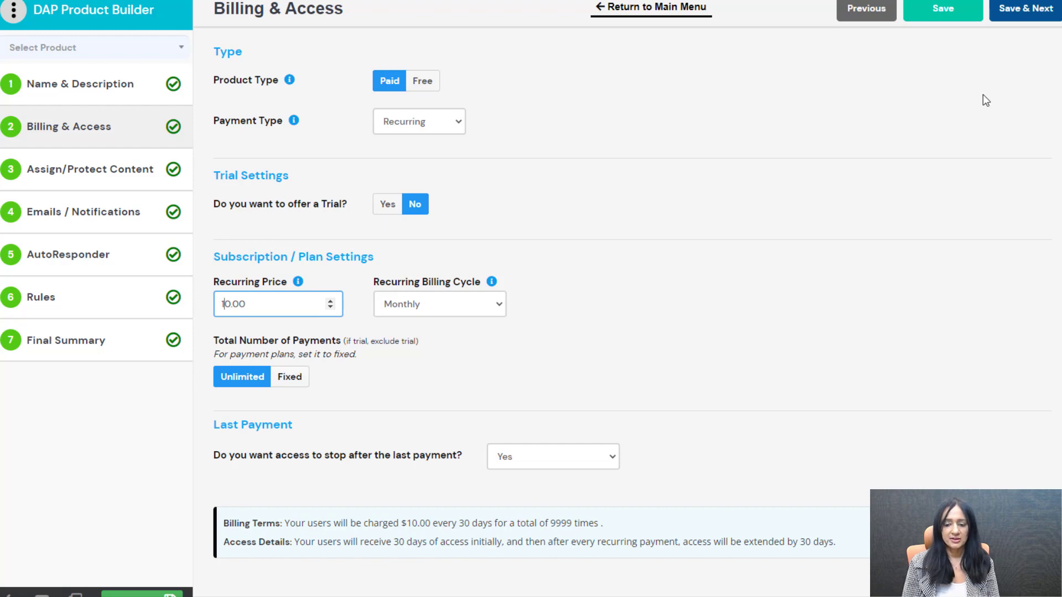
left_click(949, 14)
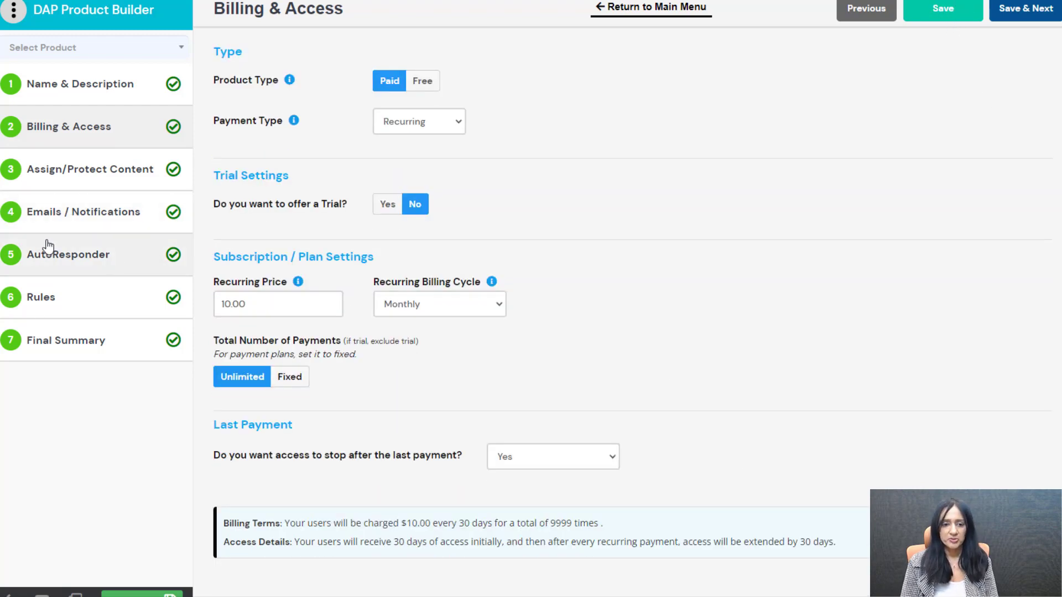
Review the login placeholders in the product's welcome email under Emails / Notifications, then disable the welcome email and save
left_click(90, 216)
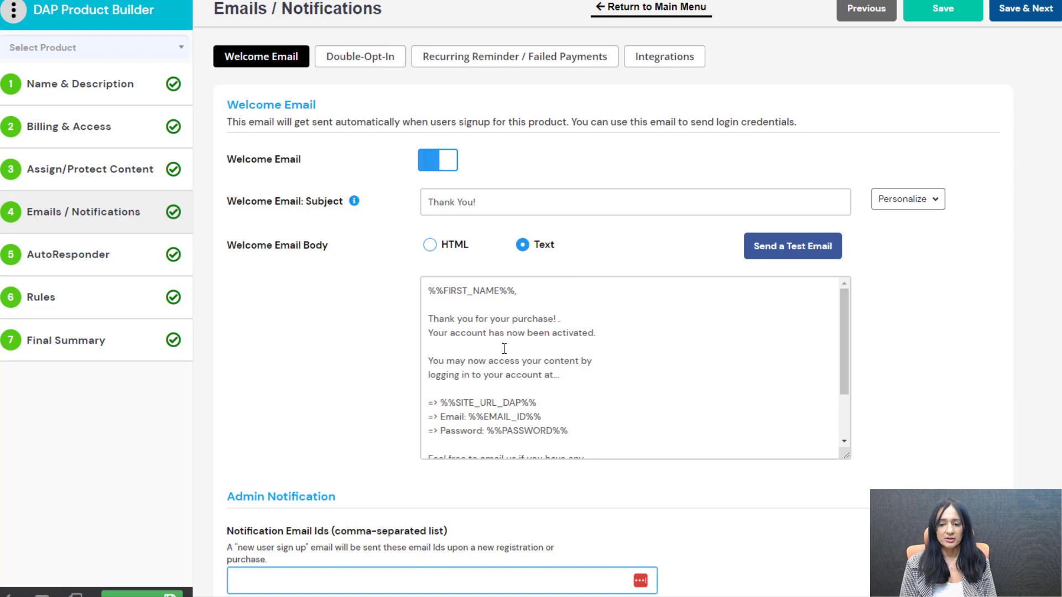
left_click_drag(428, 403, 569, 431)
left_click(506, 371)
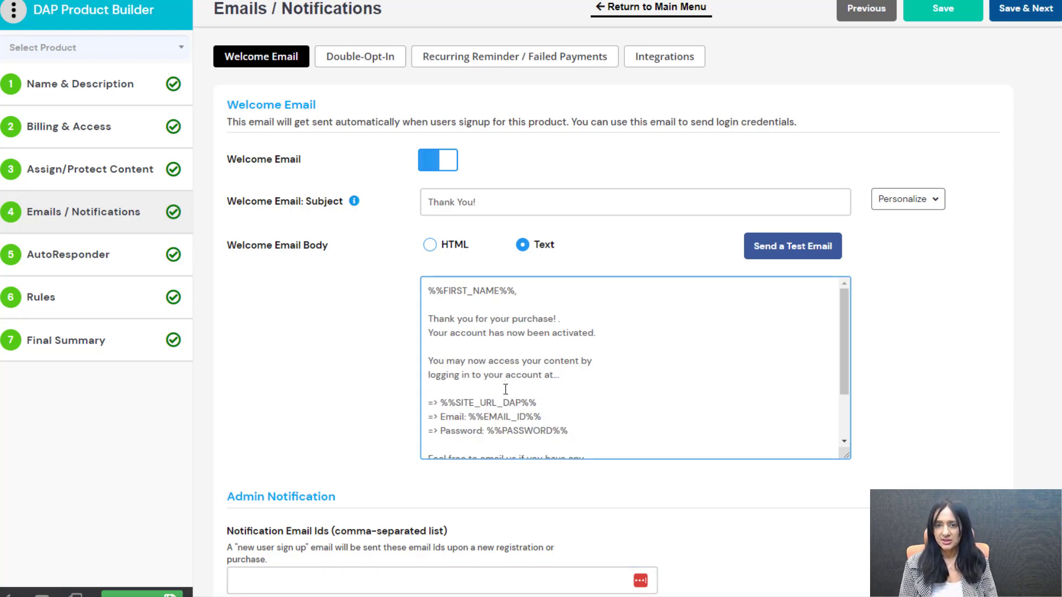
left_click_drag(584, 439, 423, 418)
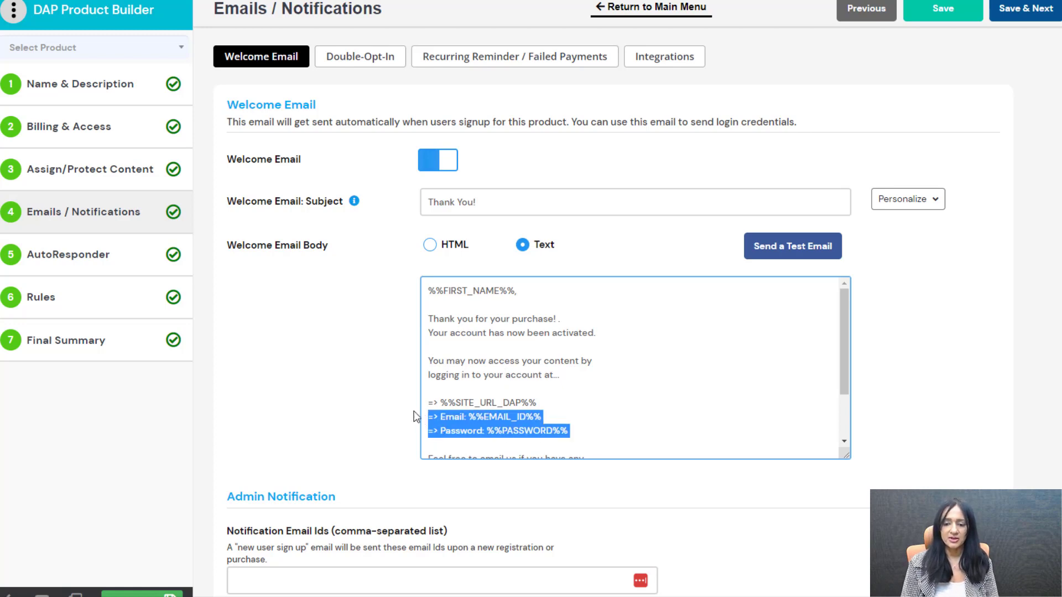
left_click(567, 376)
left_click(451, 161)
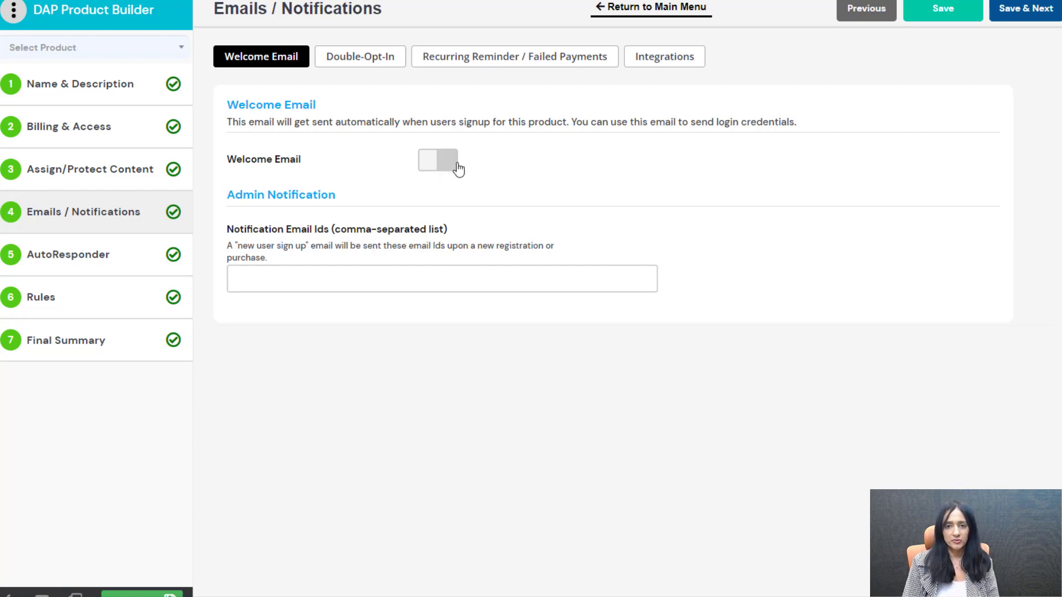
left_click(932, 10)
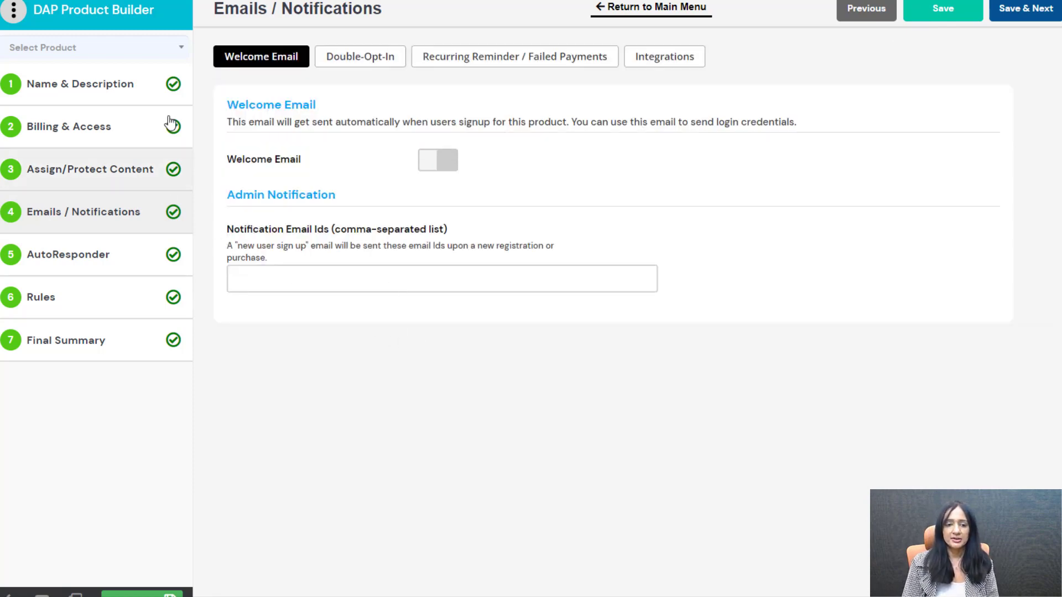
Return to the DAP Automation Engine and open the existing product automation for Example Subscription Product
left_click(642, 11)
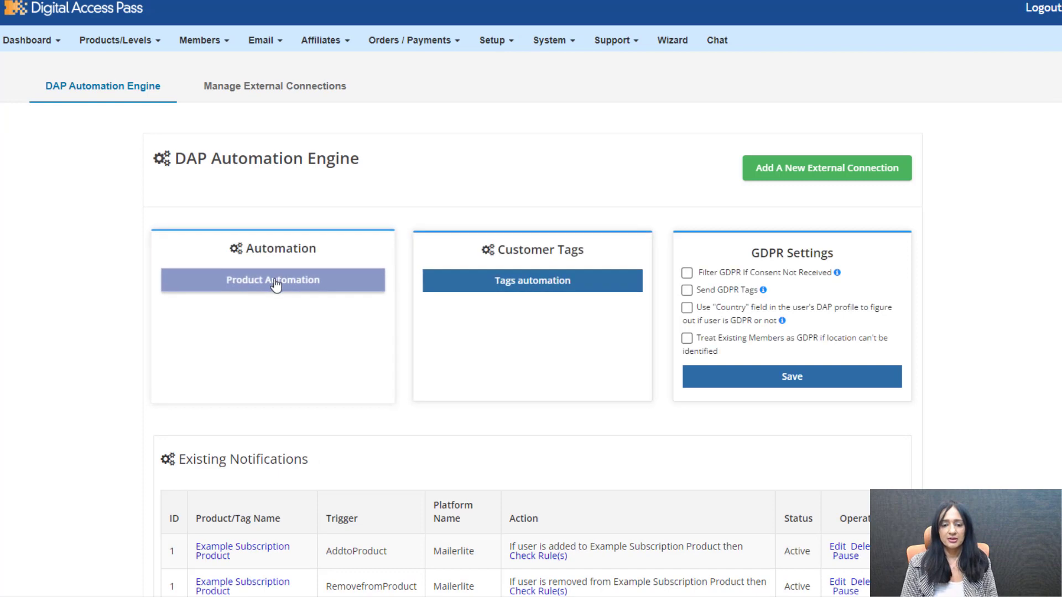
left_click(277, 283)
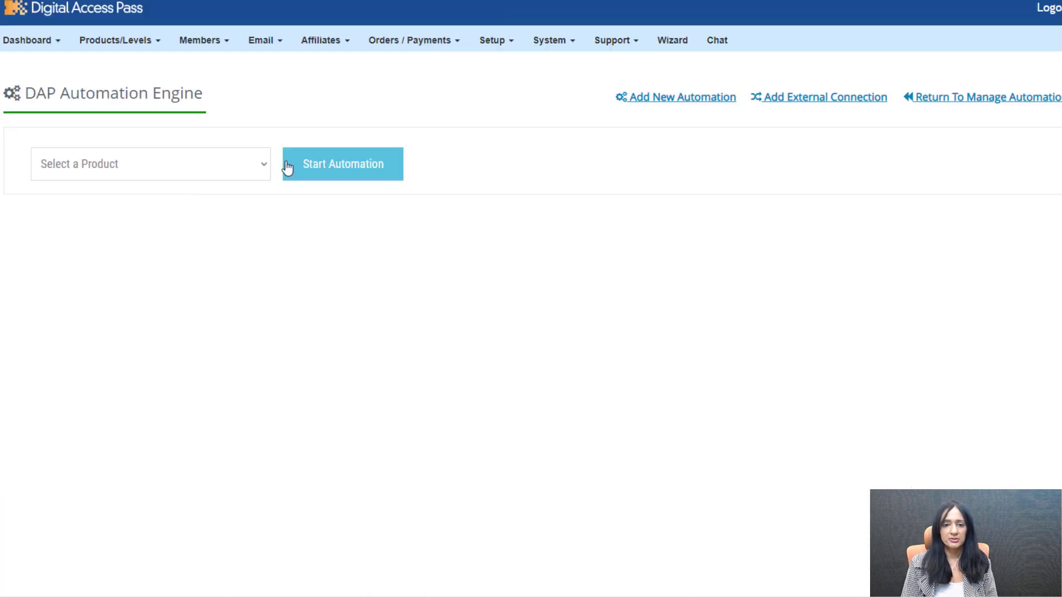
left_click(243, 164)
left_click(112, 203)
left_click(333, 170)
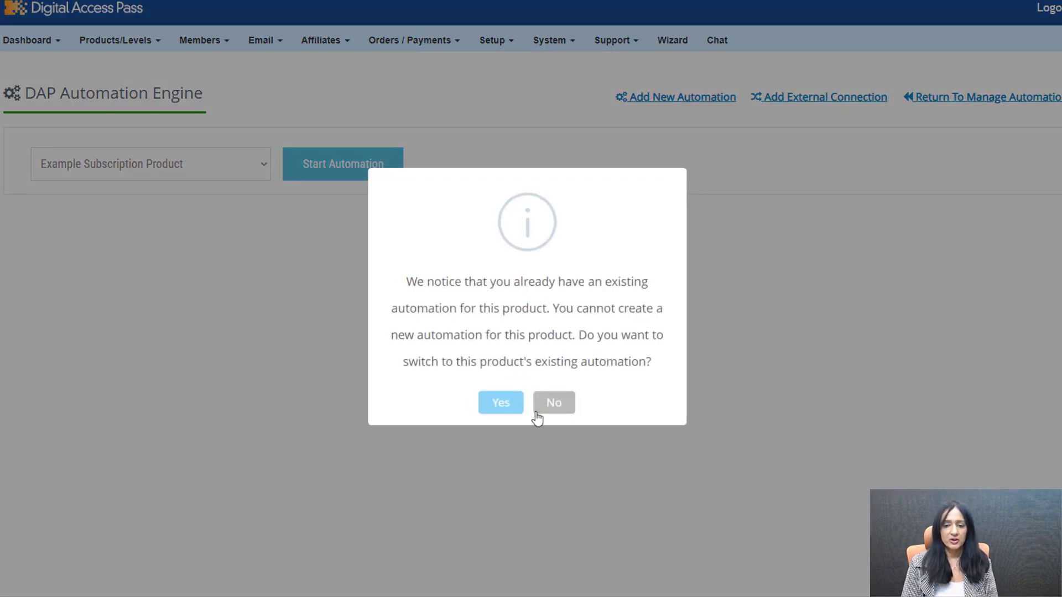
left_click(500, 405)
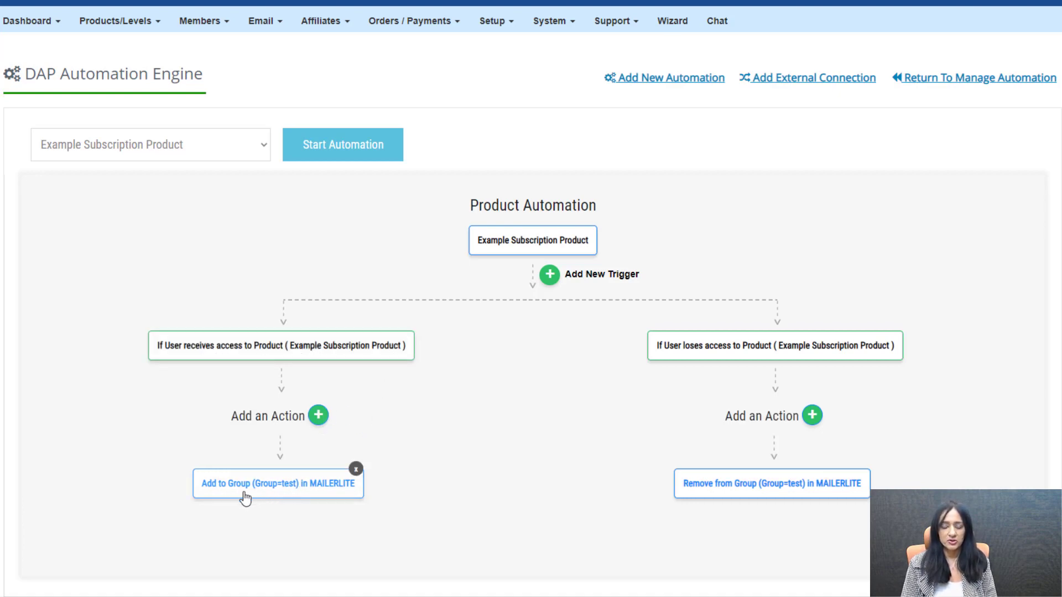
Examine the MailerLite Add to Group action's group and membership password settings, and close it without changes
left_click(269, 492)
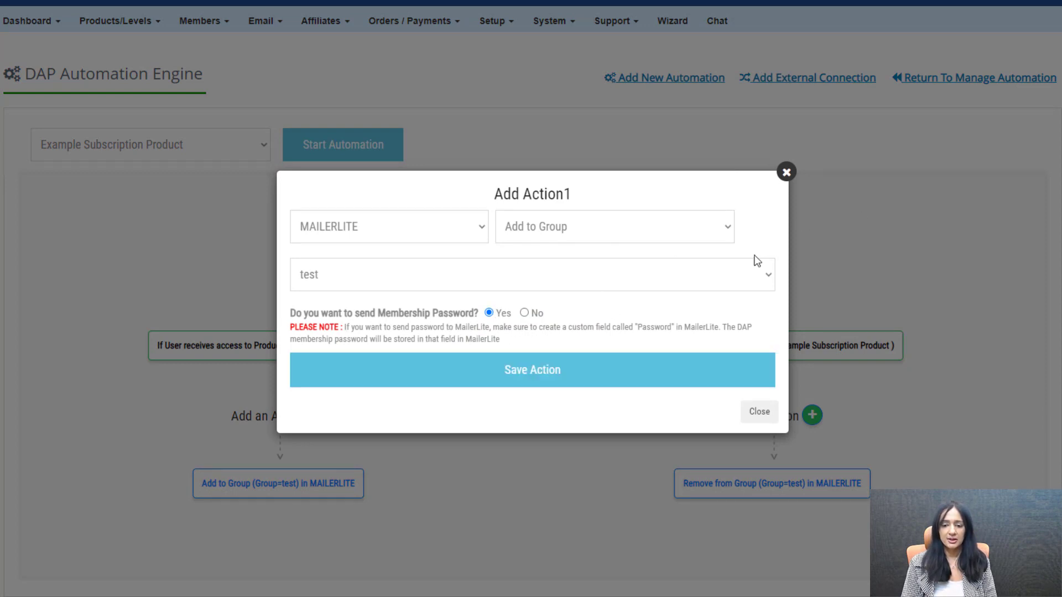
left_click(786, 172)
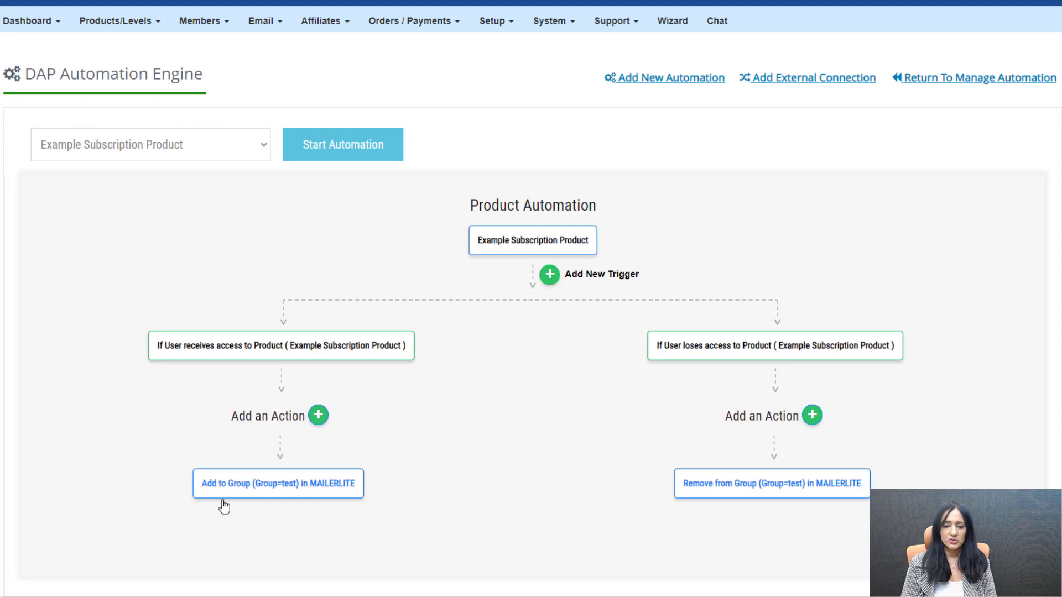
left_click(271, 487)
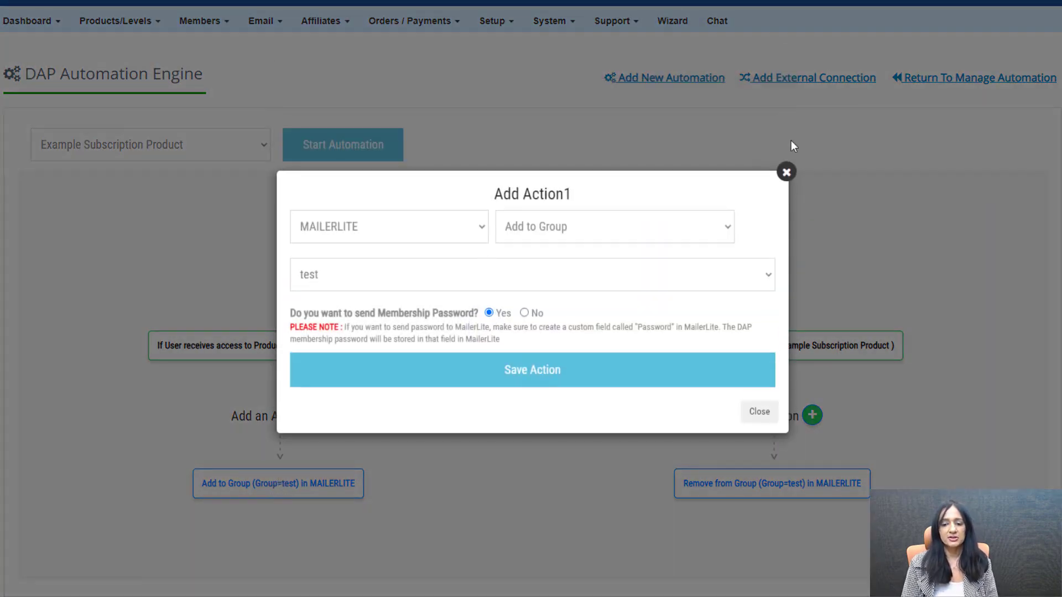
left_click(785, 171)
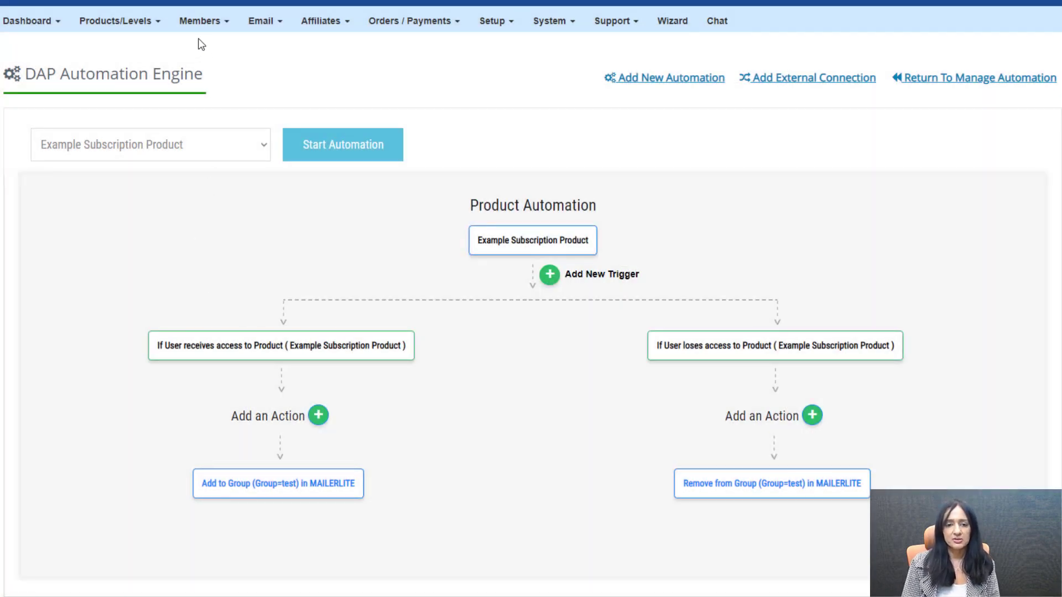
Add a new member to Example Subscription Product, filling in the member's first name and email
mouse_move(195, 32)
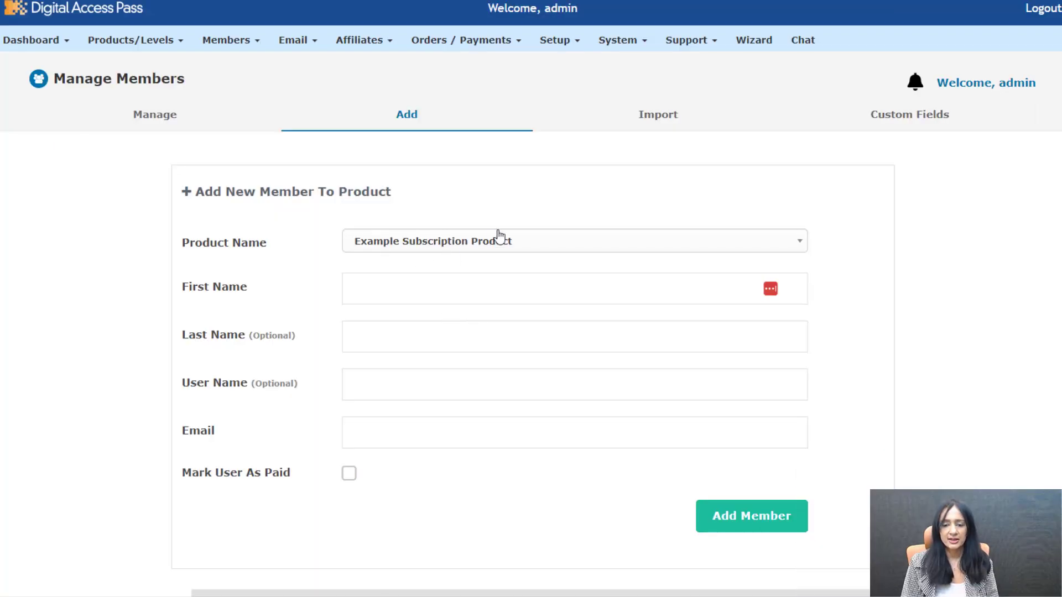
left_click(391, 289)
type("V")
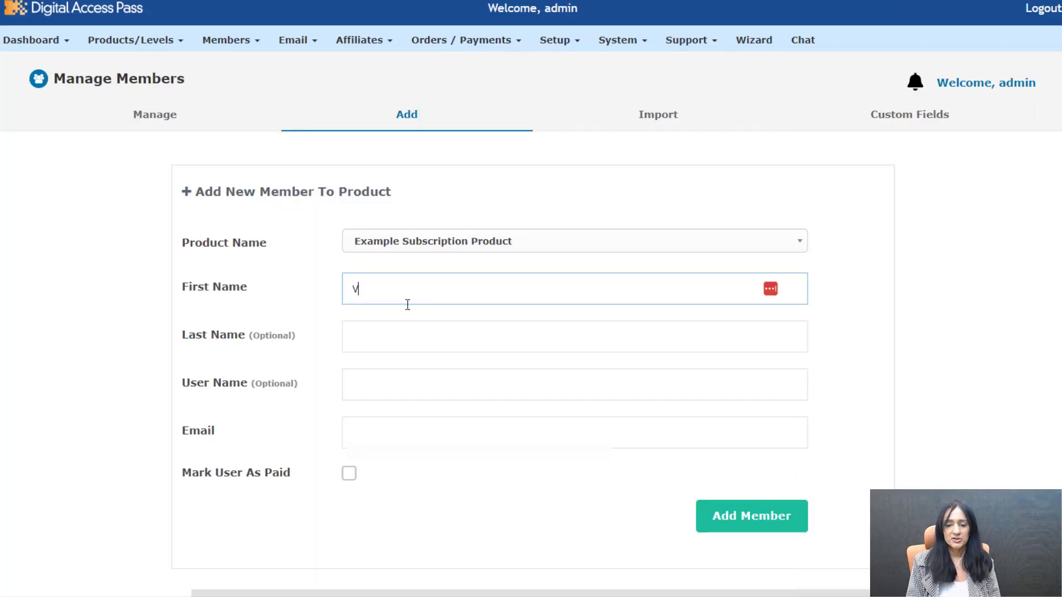
type("eena")
left_click(453, 431)
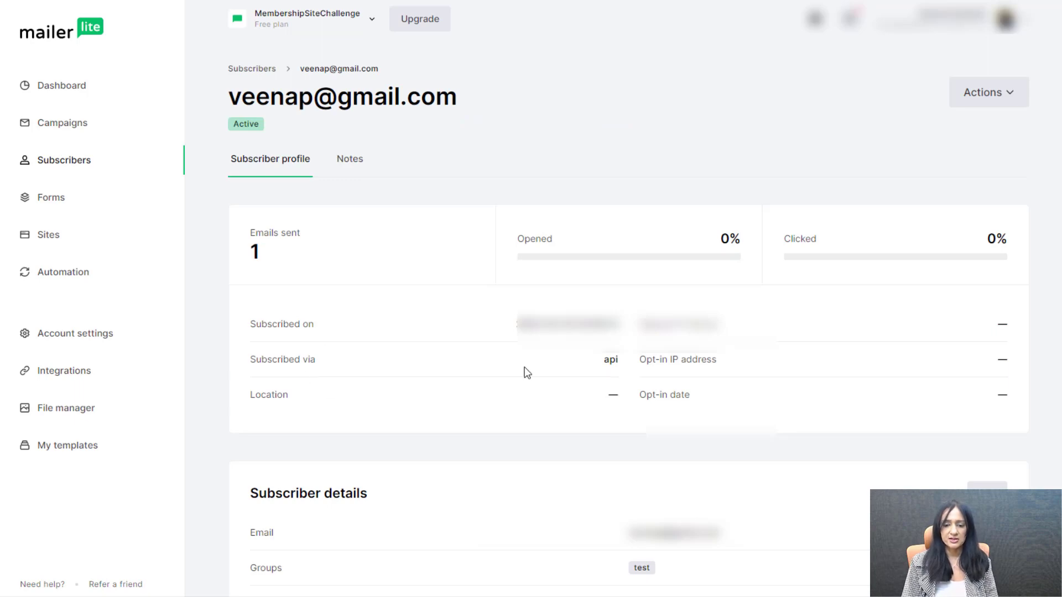
Switch to MailerLite and examine the new member's subscriber details, including the group and Password field
scroll(443, 387, "down", 3)
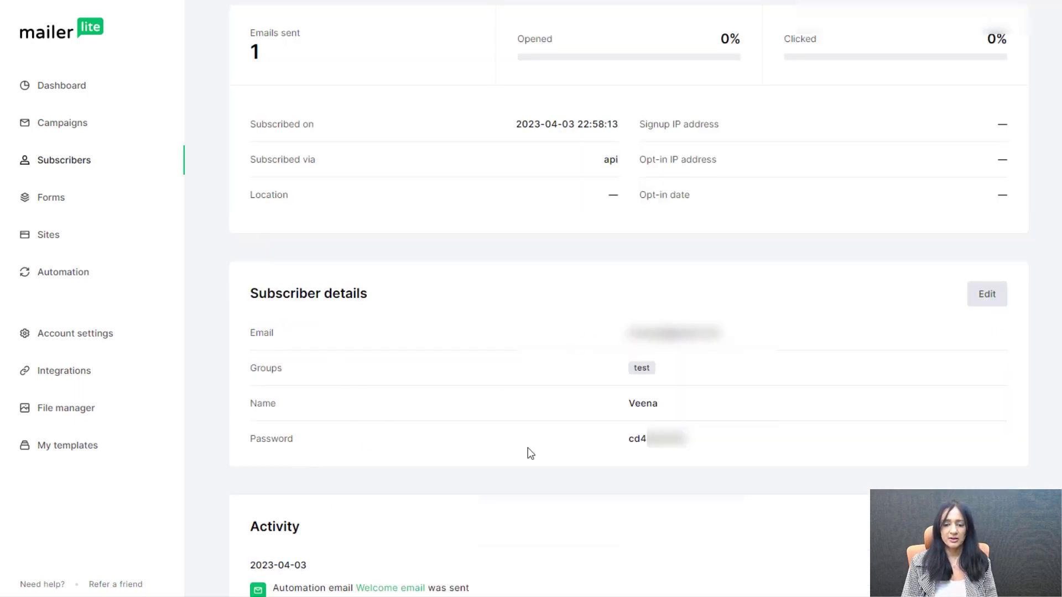